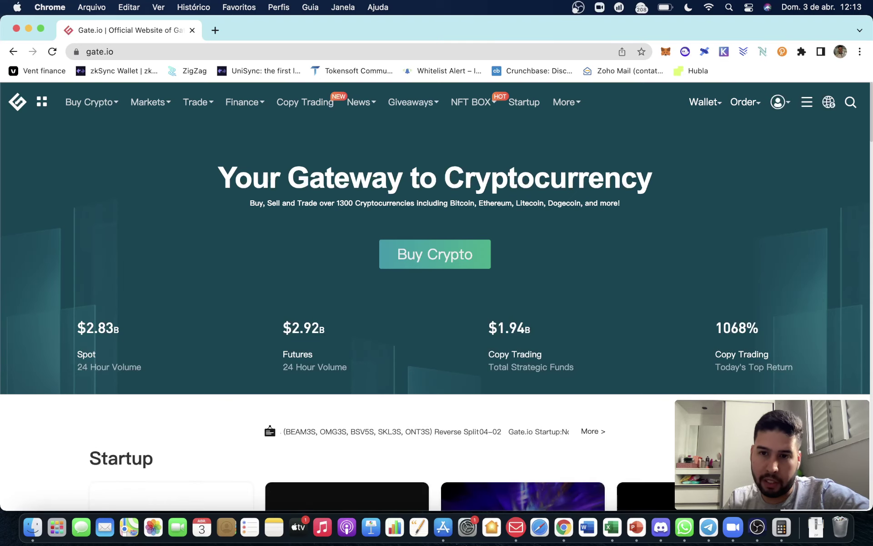
Bring up the Gate.io homepage's context menu to translate the page.
right_click(632, 253)
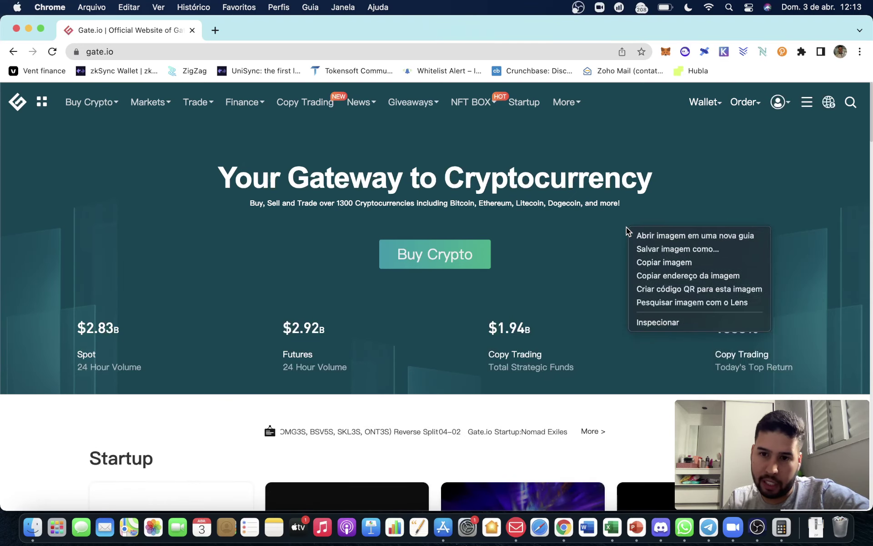
Translate the Gate.io page into Portuguese and go to the wallet's funds overview.
right_click(546, 406)
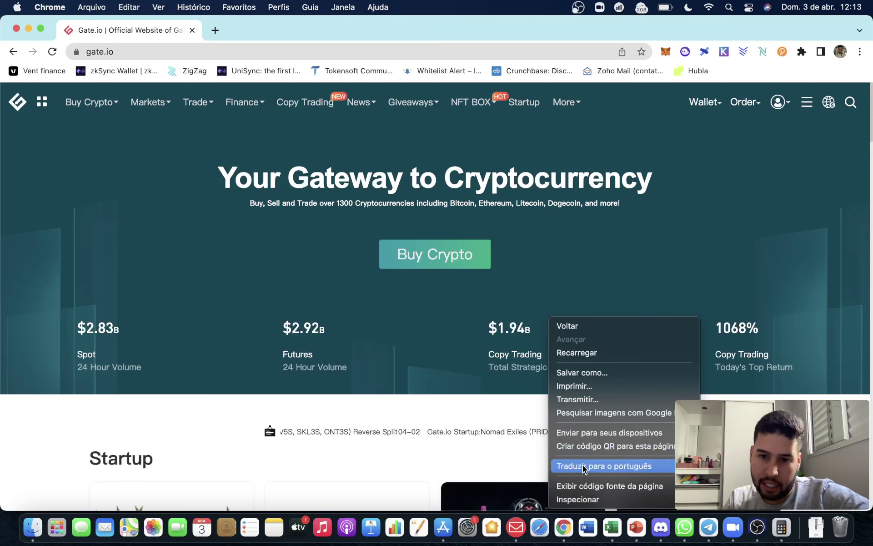
right_click(203, 406)
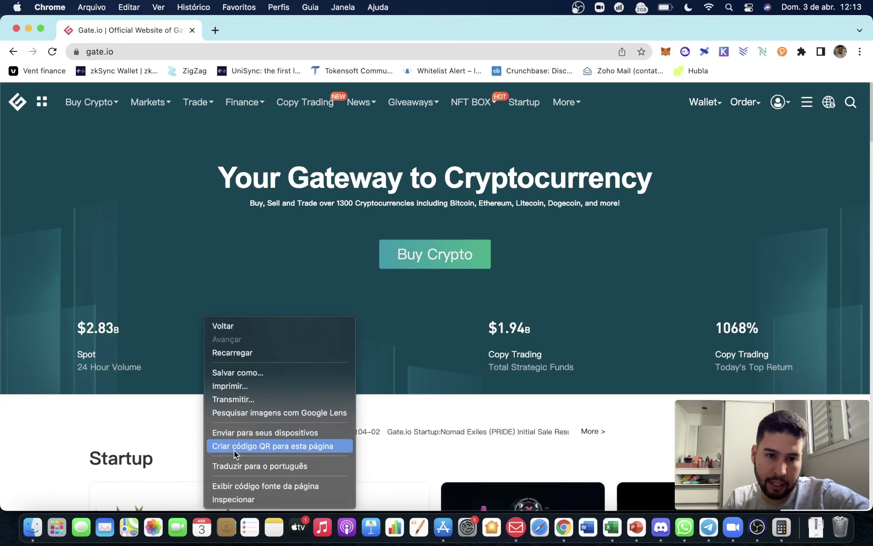
left_click(239, 465)
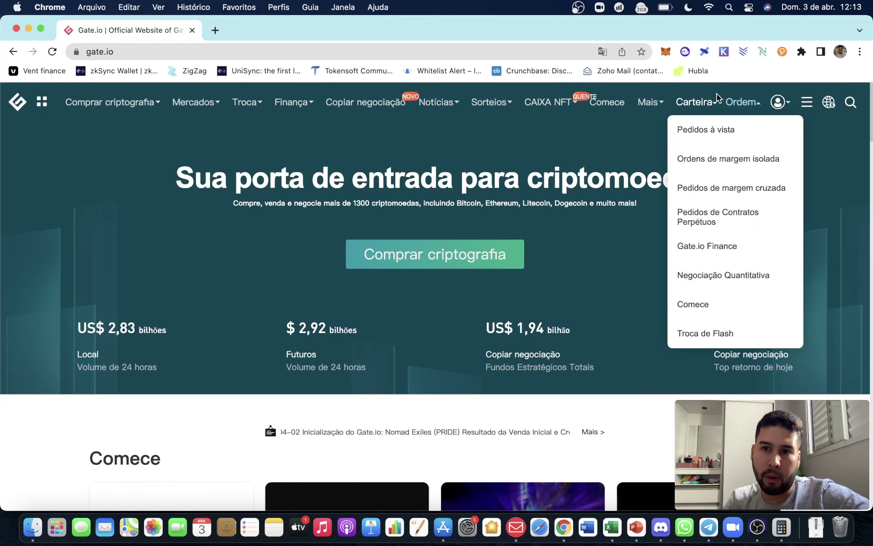
mouse_move(695, 102)
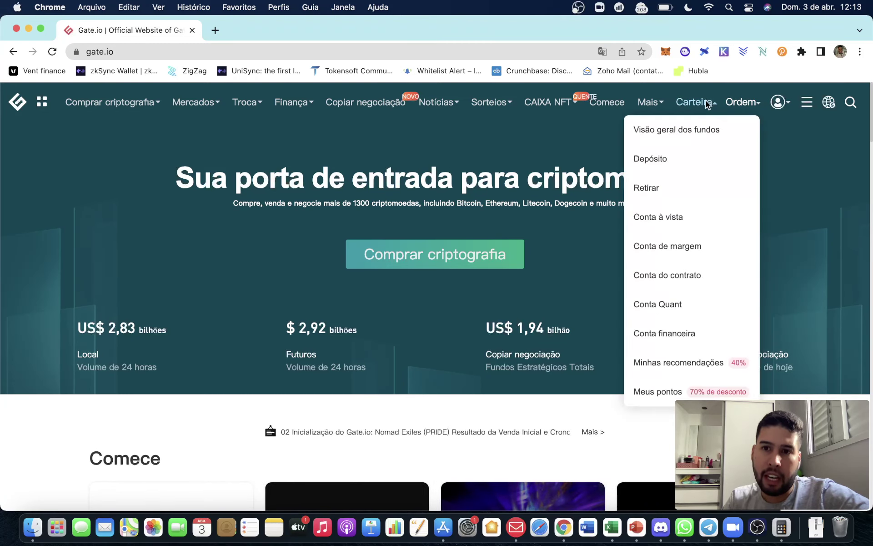
left_click(689, 132)
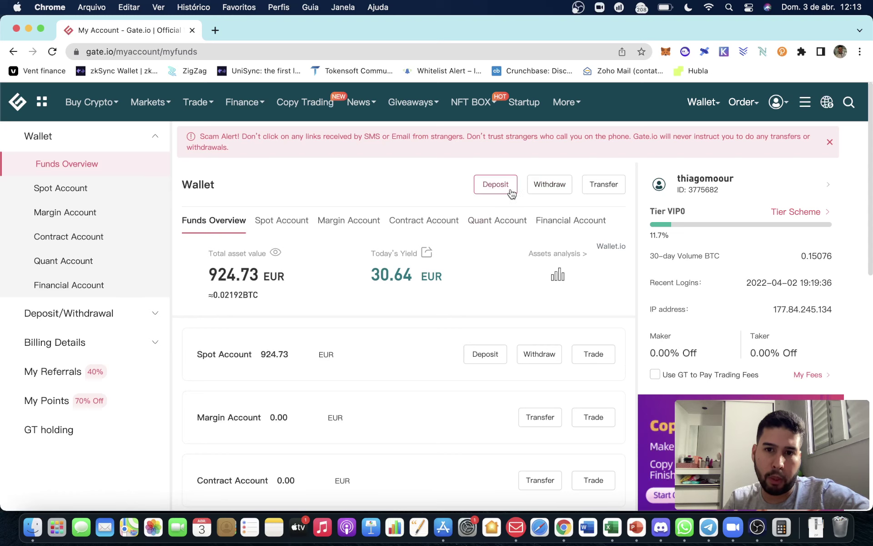
Translate the funds overview into Portuguese and start a USDT withdrawal.
right_click(433, 167)
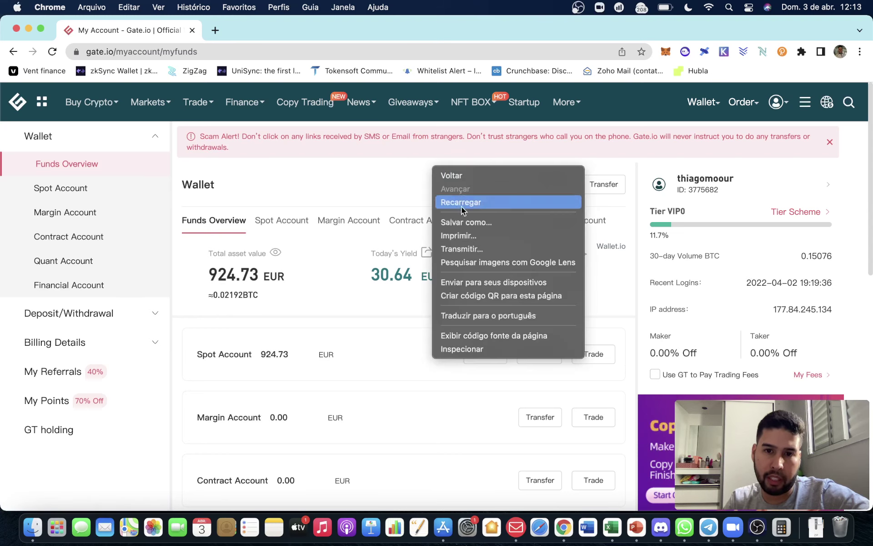
left_click(467, 311)
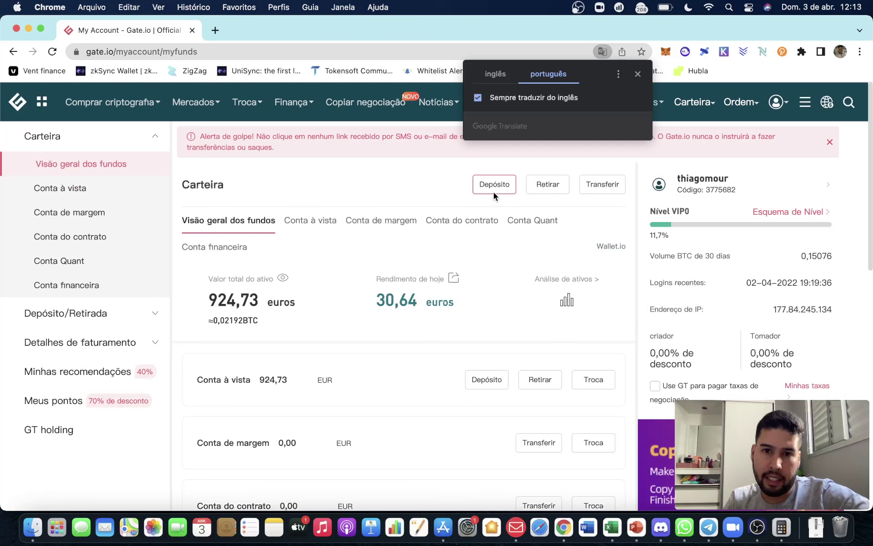
left_click(637, 73)
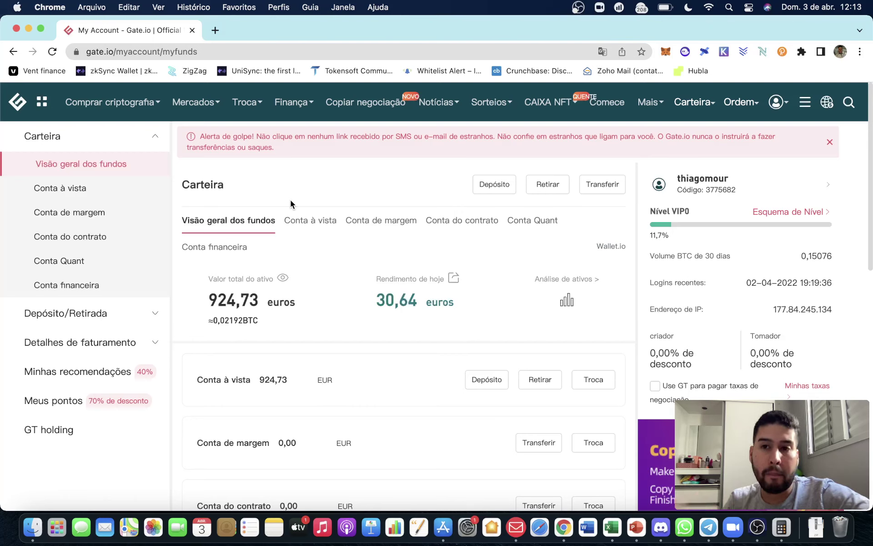
left_click(542, 184)
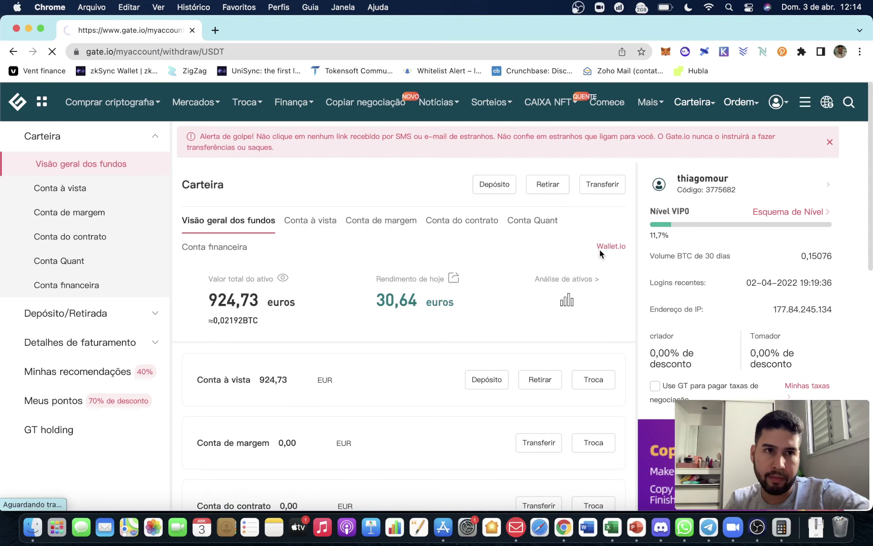
left_click(526, 277)
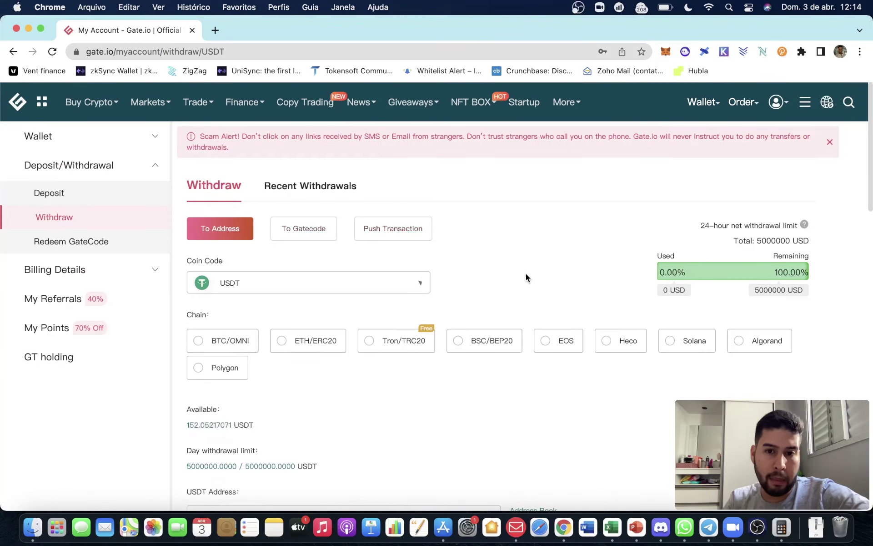
scroll(486, 261, "down", 1)
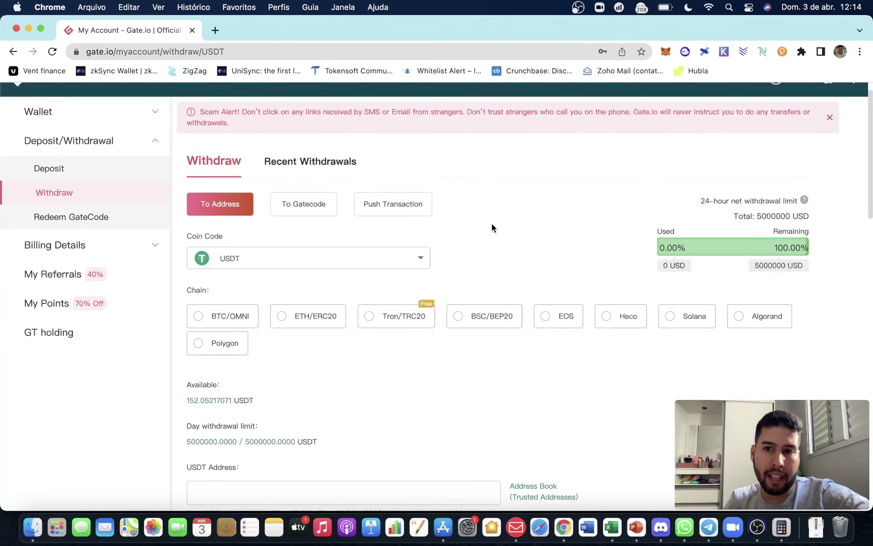
scroll(492, 225, "down", 1)
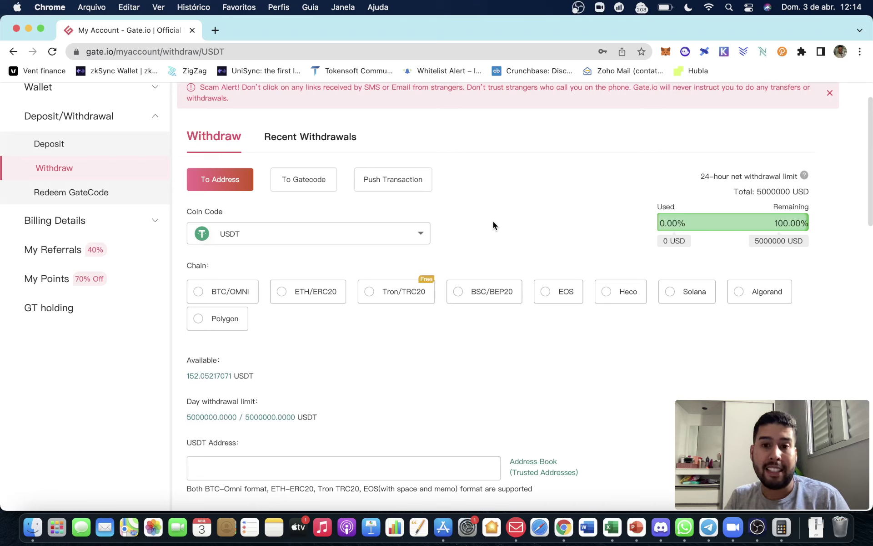
left_click(409, 233)
left_click(575, 312)
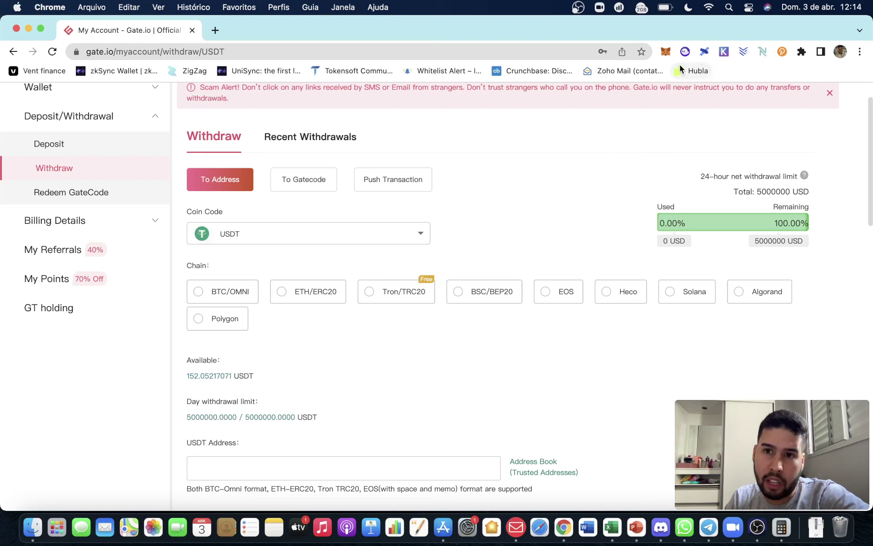
left_click(666, 52)
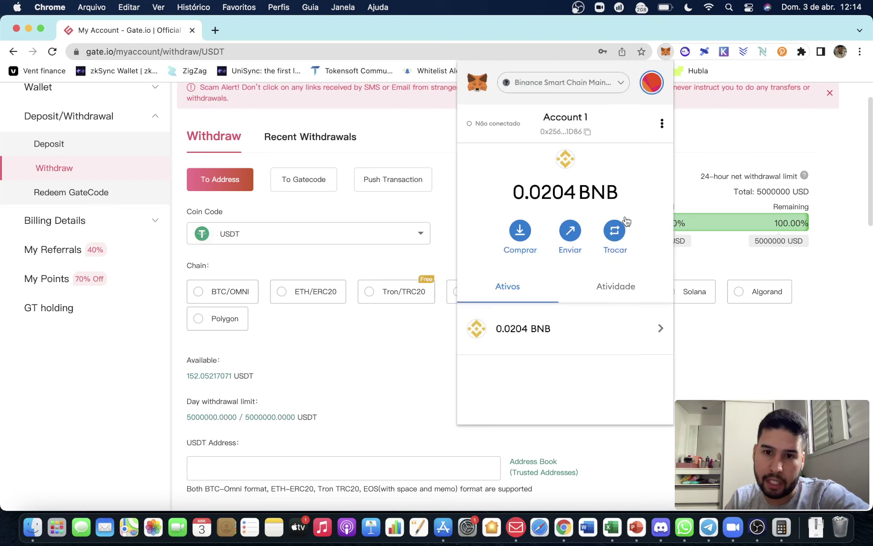
Browse MetaMask's network list and keep Binance Smart Chain selected.
left_click(593, 85)
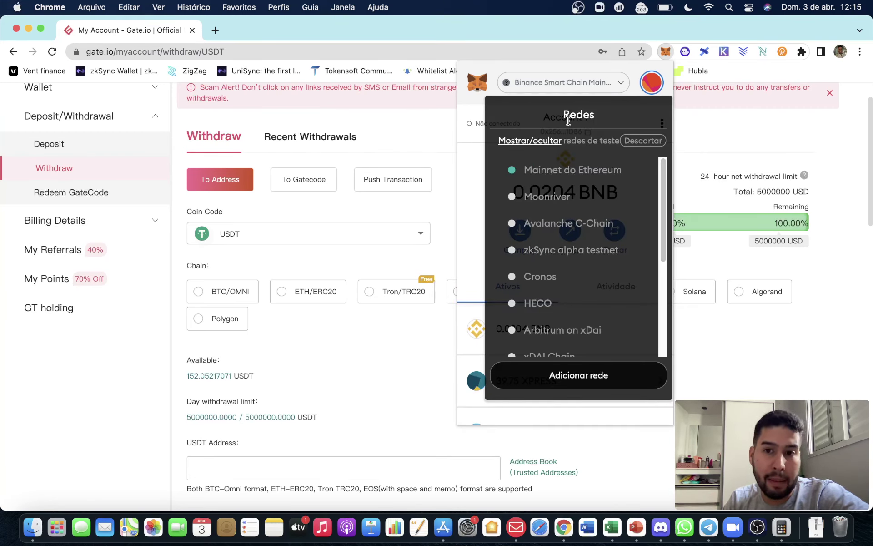
scroll(570, 206, "down", 2)
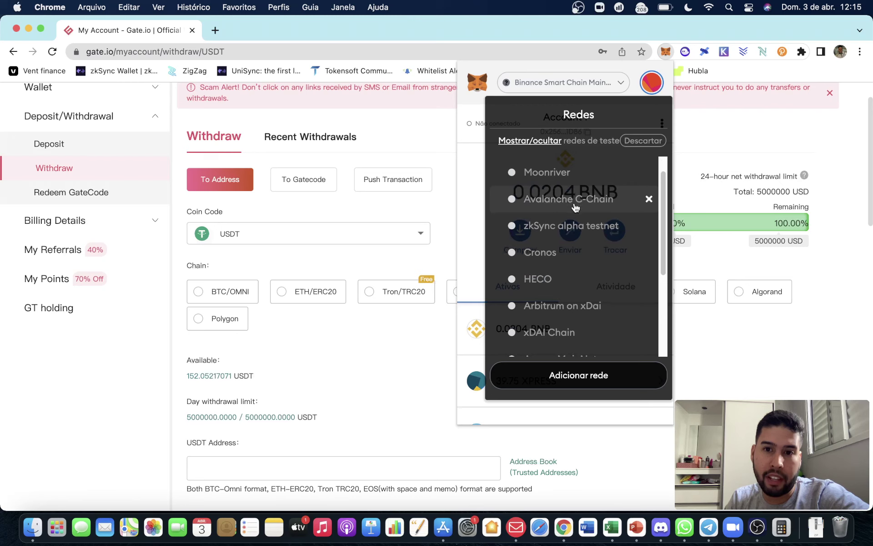
scroll(537, 255, "down", 5)
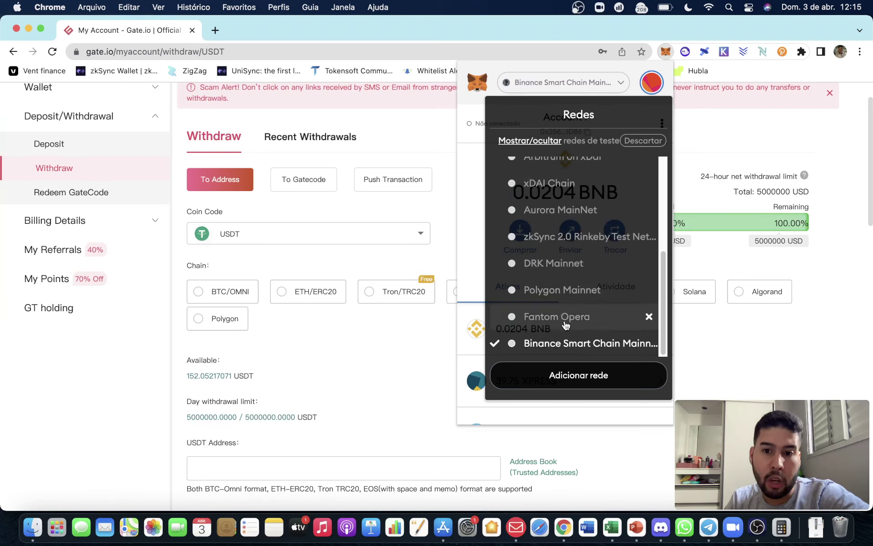
left_click(606, 349)
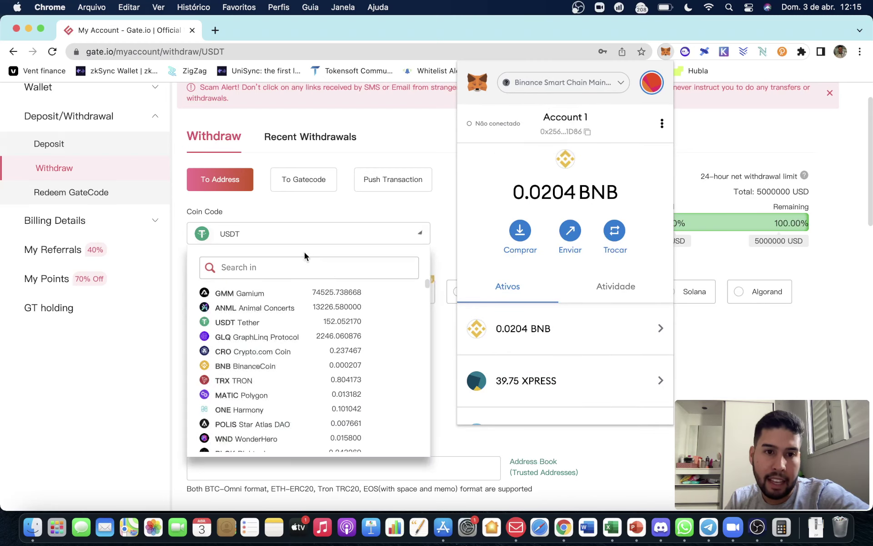
Set the Gate.io withdrawal chain to BSC/BEP20 and reopen MetaMask.
left_click(433, 201)
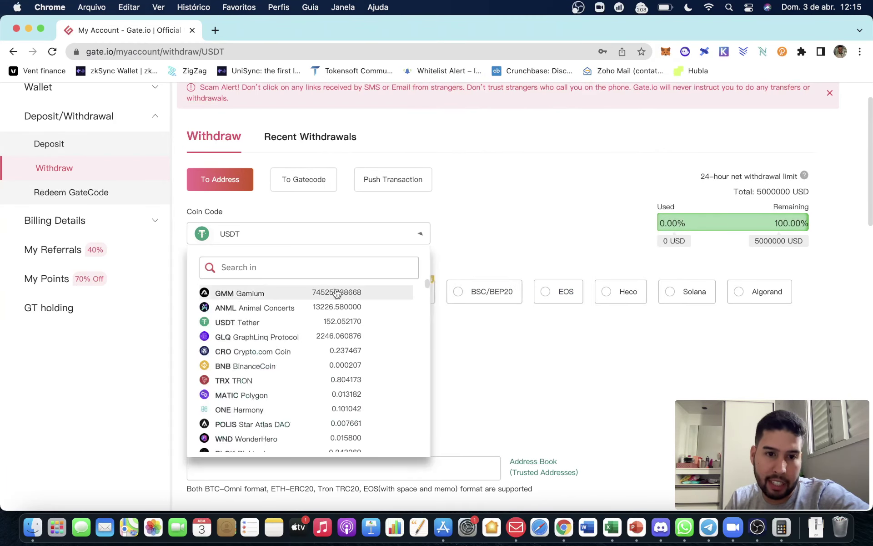
left_click(457, 294)
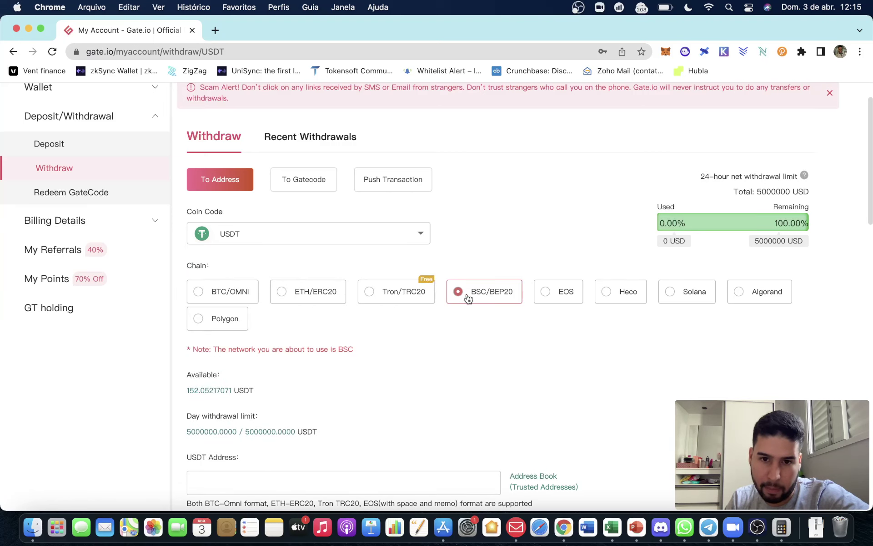
left_click(660, 52)
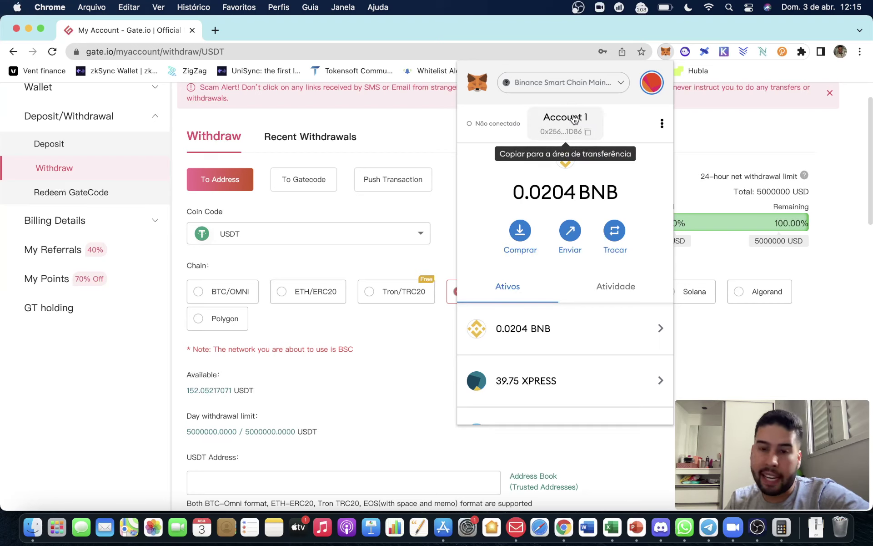
Select the ETH/ERC20 withdrawal chain and switch MetaMask to Ethereum mainnet.
left_click(439, 206)
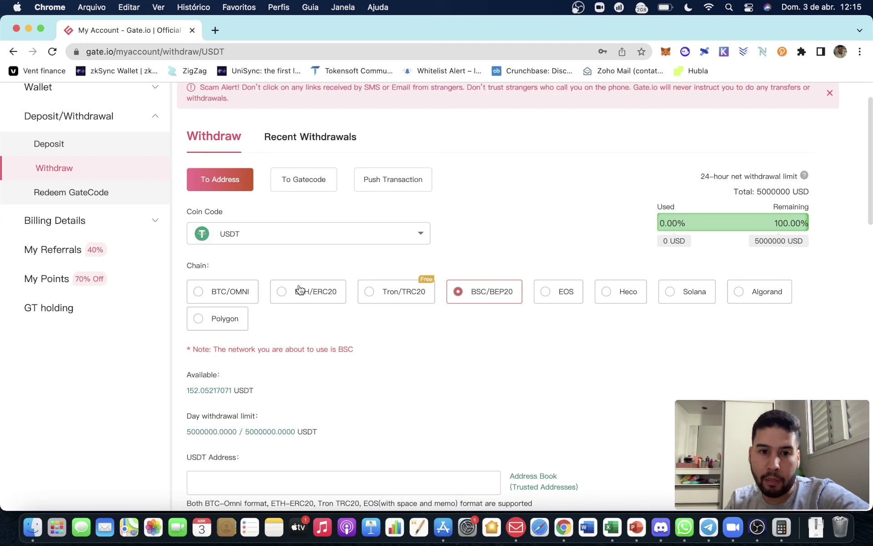
left_click(284, 294)
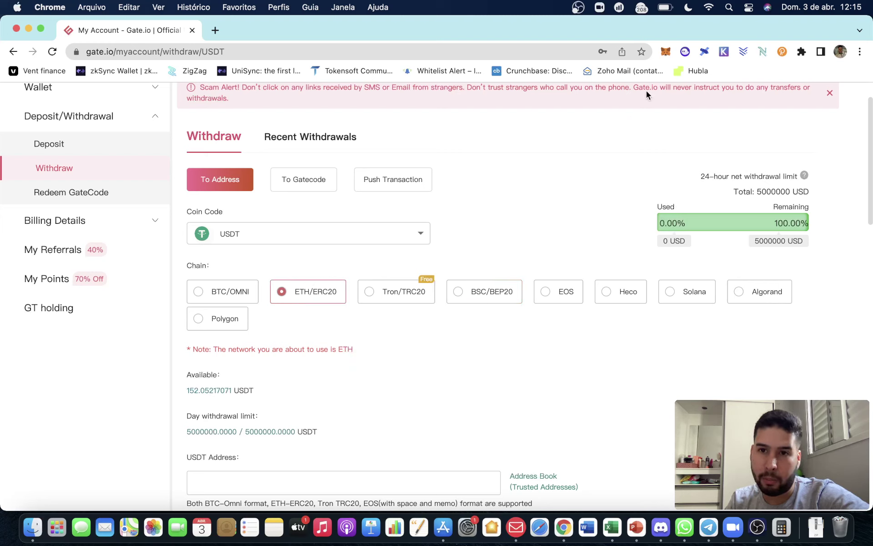
left_click(665, 52)
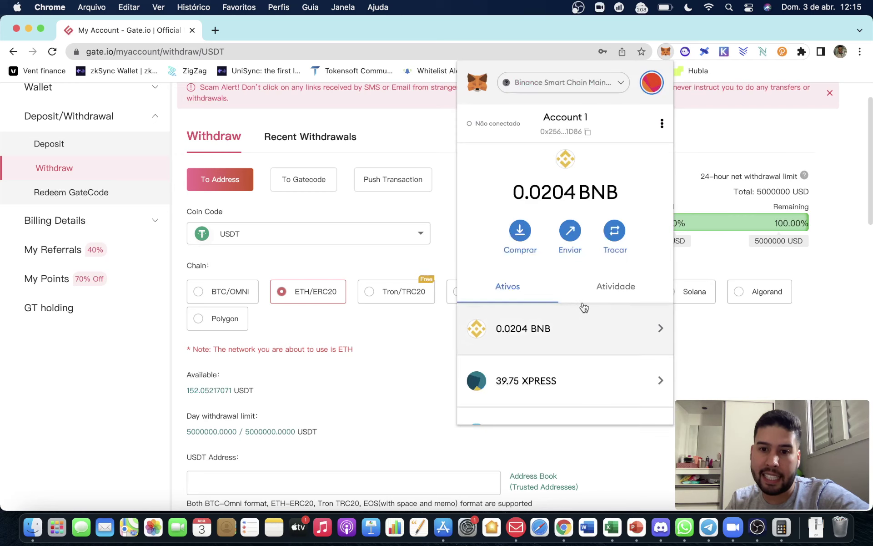
scroll(580, 306, "down", 5)
scroll(546, 334, "down", 10)
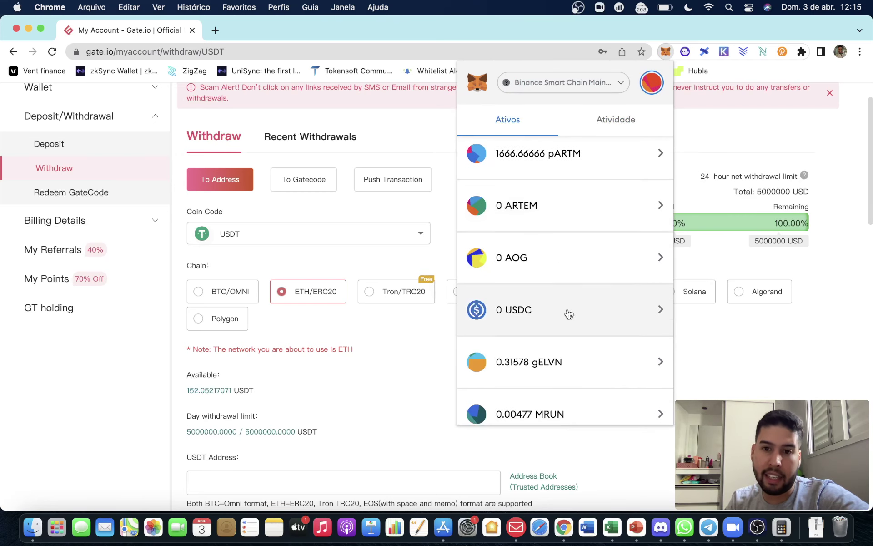
scroll(559, 344, "down", 2)
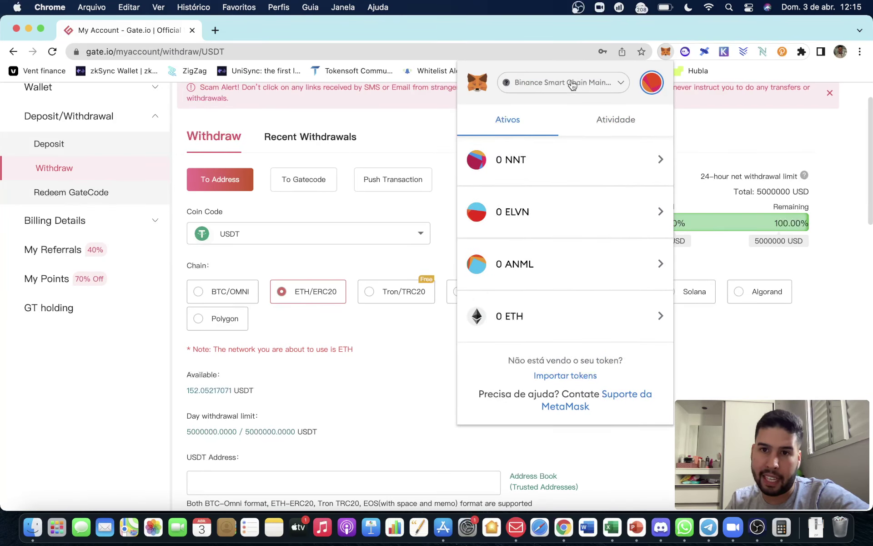
left_click(569, 83)
left_click(564, 169)
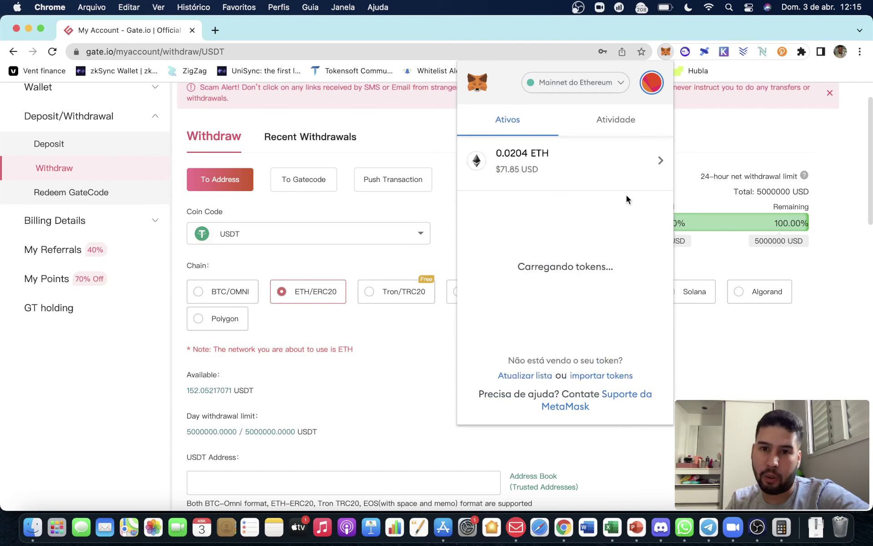
Switch MetaMask back to Binance Smart Chain and copy the account address.
left_click(573, 87)
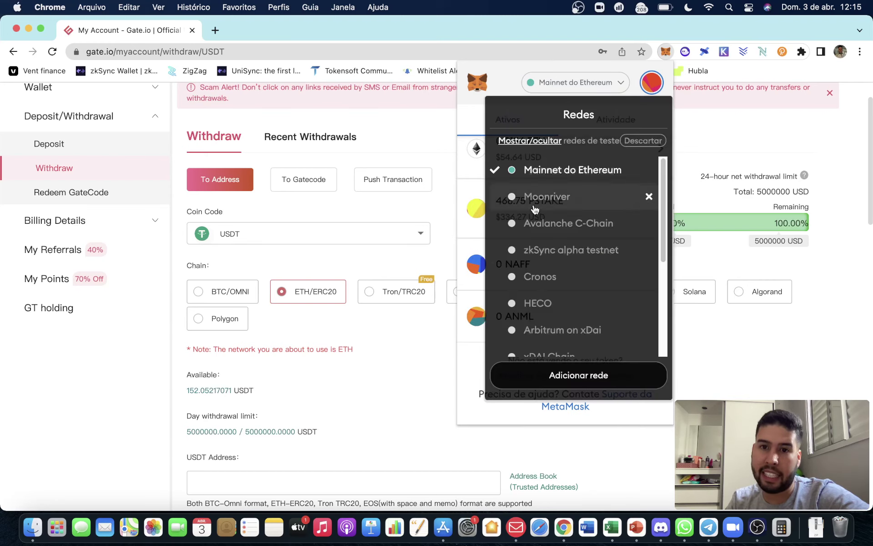
scroll(548, 317, "down", 4)
left_click(561, 344)
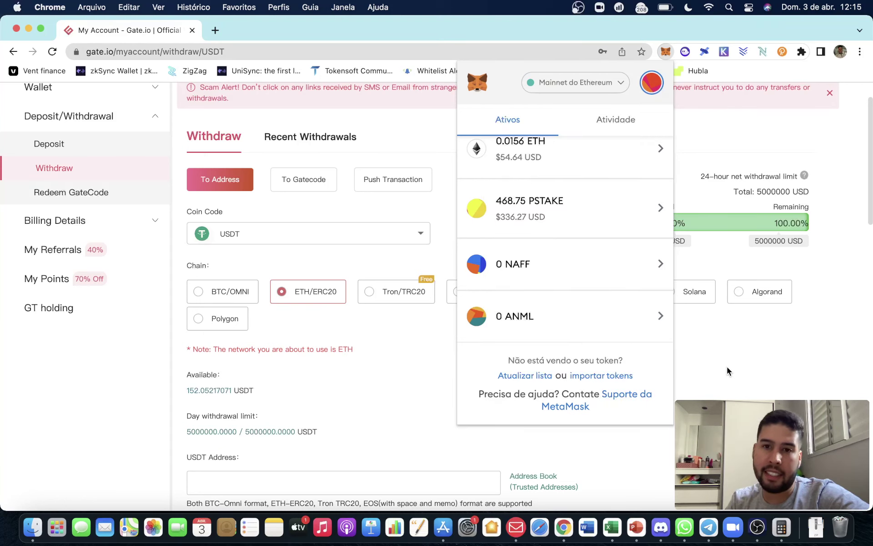
scroll(638, 298, "up", 3)
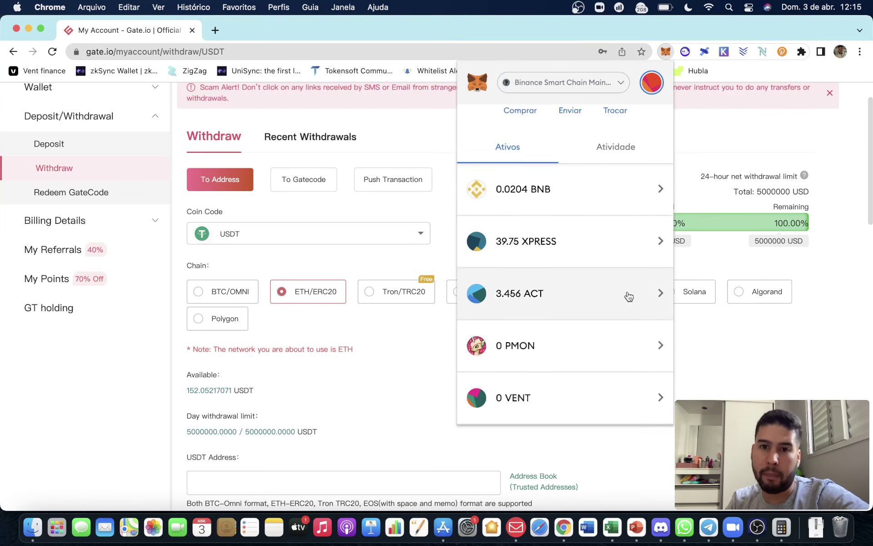
left_click(582, 141)
Close MetaMask, select the BSC/BEP20 withdrawal chain, and focus the empty USDT address field.
left_click(300, 233)
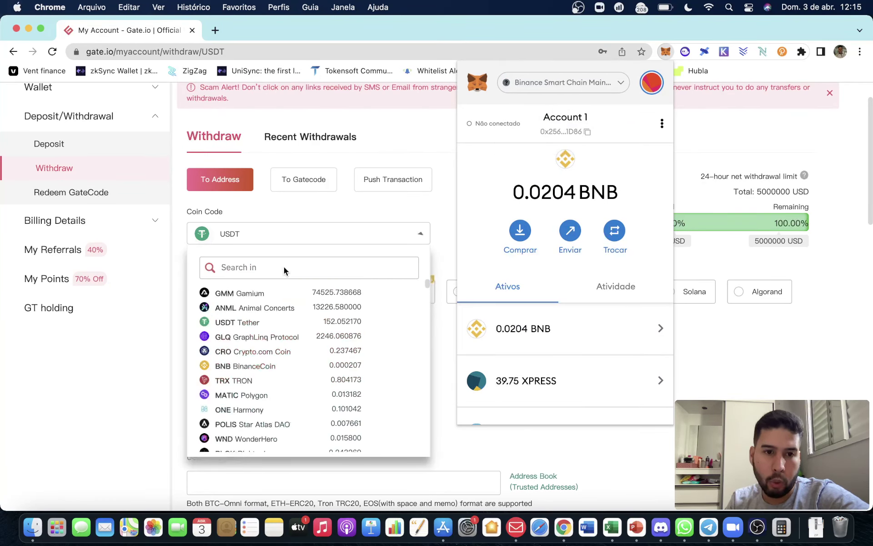
left_click(438, 307)
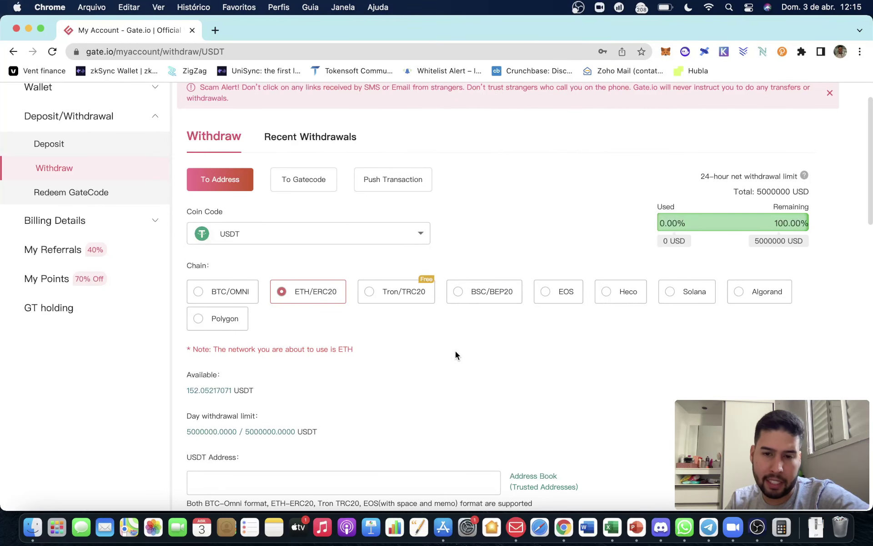
left_click(460, 305)
scroll(482, 329, "down", 4)
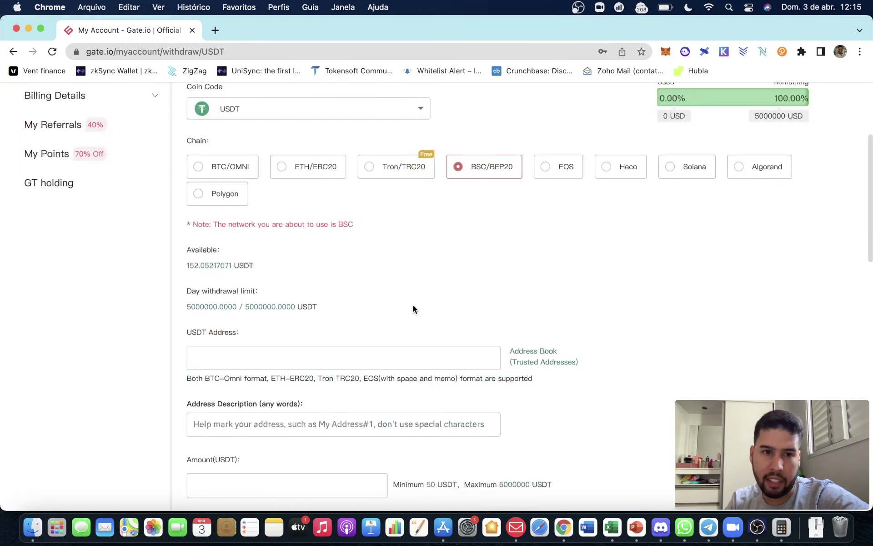
left_click(281, 338)
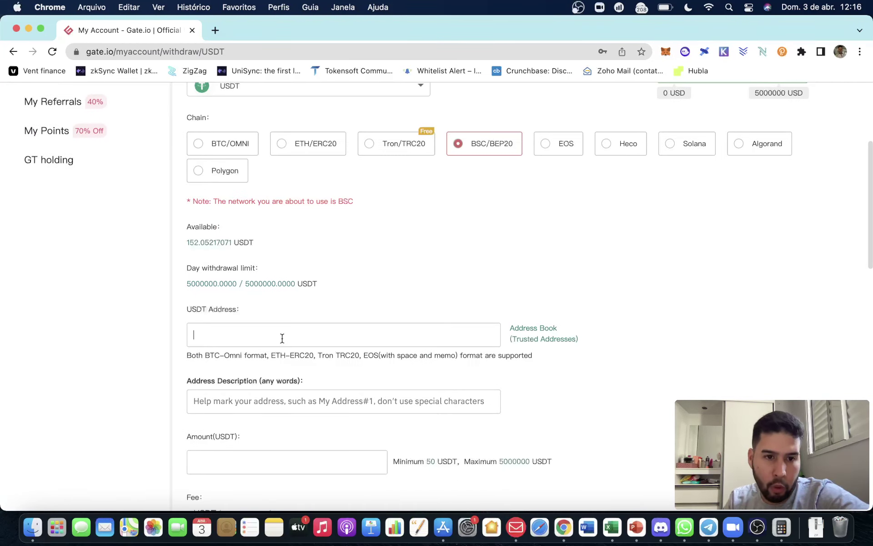
right_click(395, 289)
Translate the form to Portuguese, paste the MetaMask address, and check it against MetaMask.
left_click(435, 438)
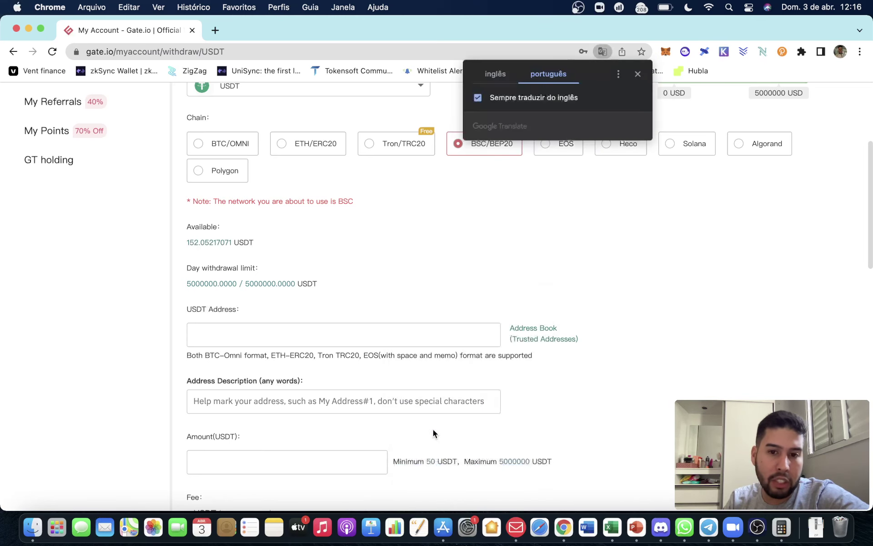
left_click(280, 329)
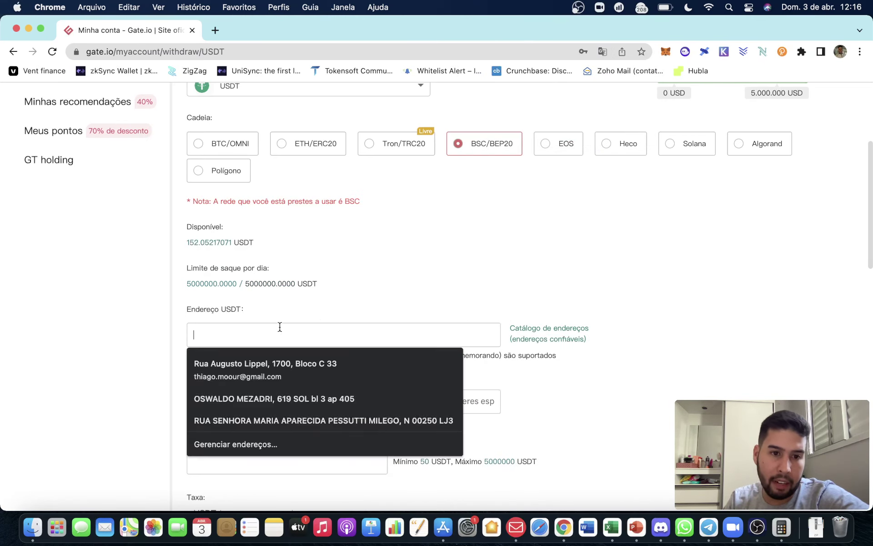
type("0x2561a222dD48539A18b9e4DD31Fb11E897fA1D86")
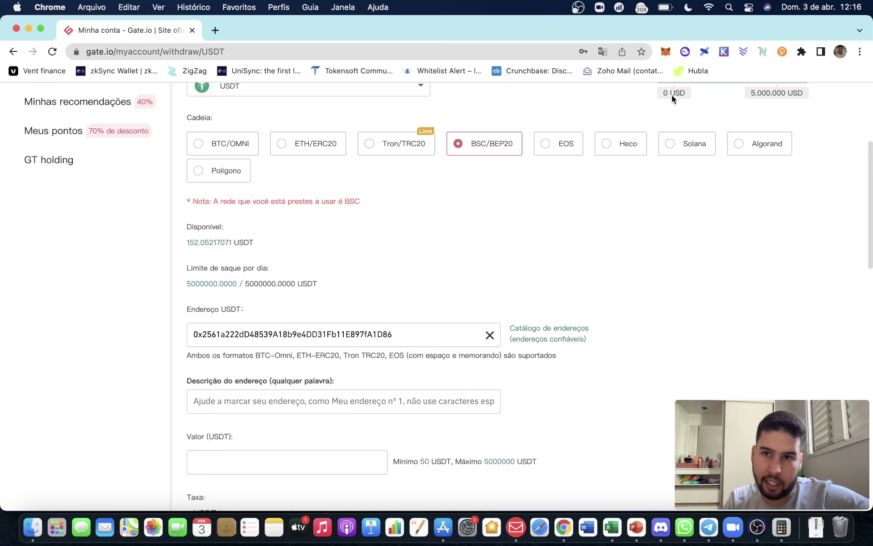
left_click(665, 51)
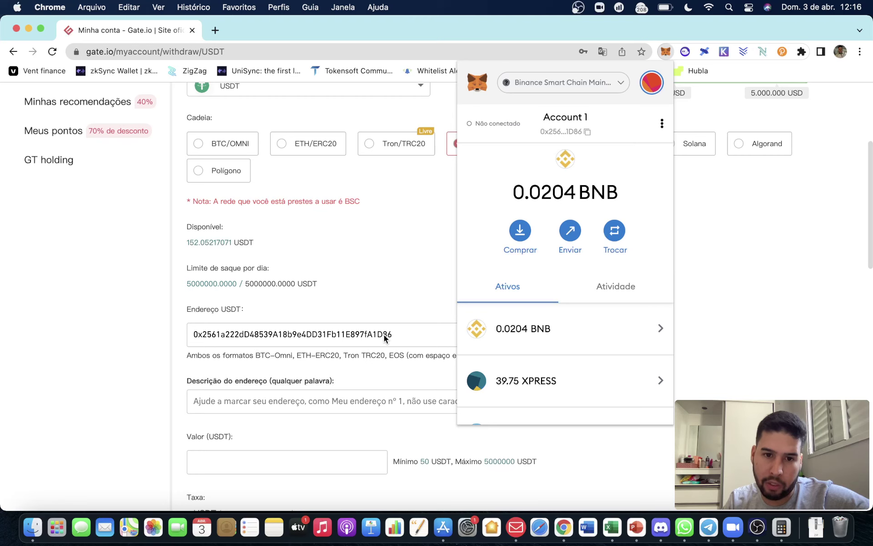
left_click(429, 260)
scroll(648, 252, "down", 4)
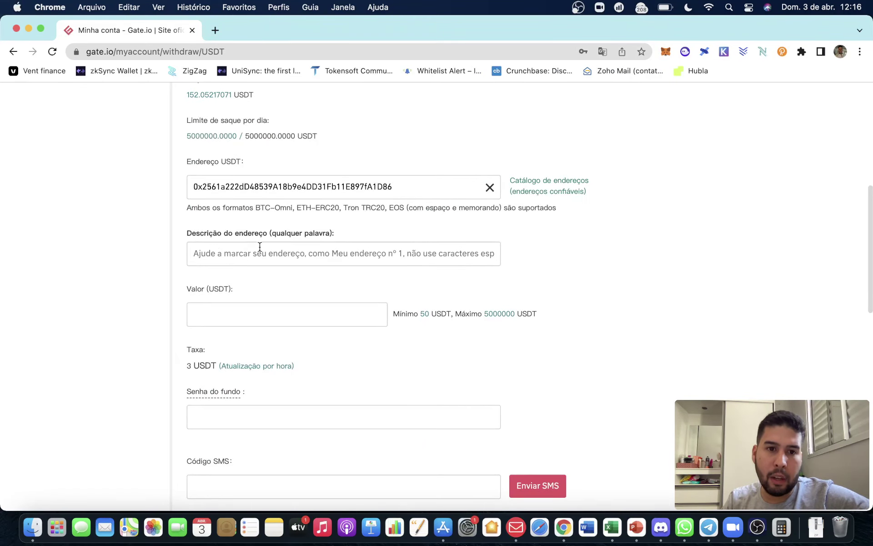
left_click(303, 258)
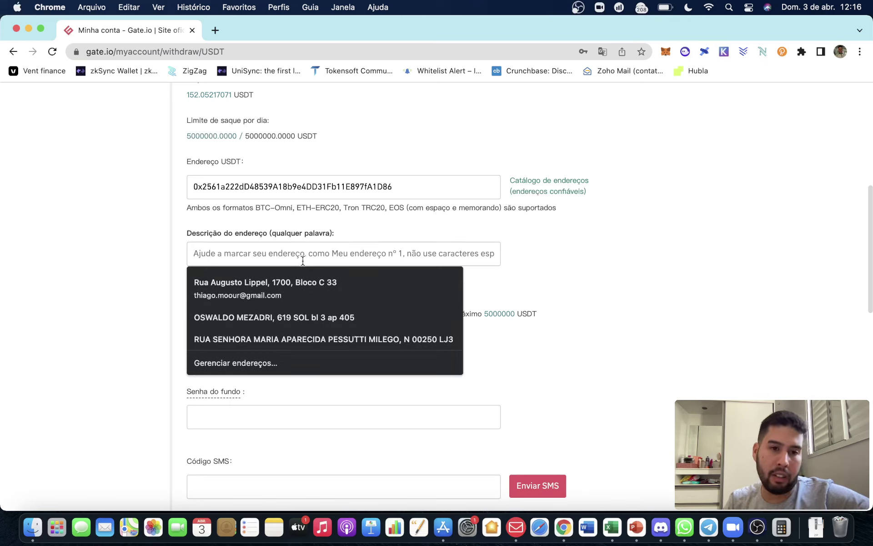
Enter 'carteira metamask' as the address description and 152 as the USDT amount.
type("car")
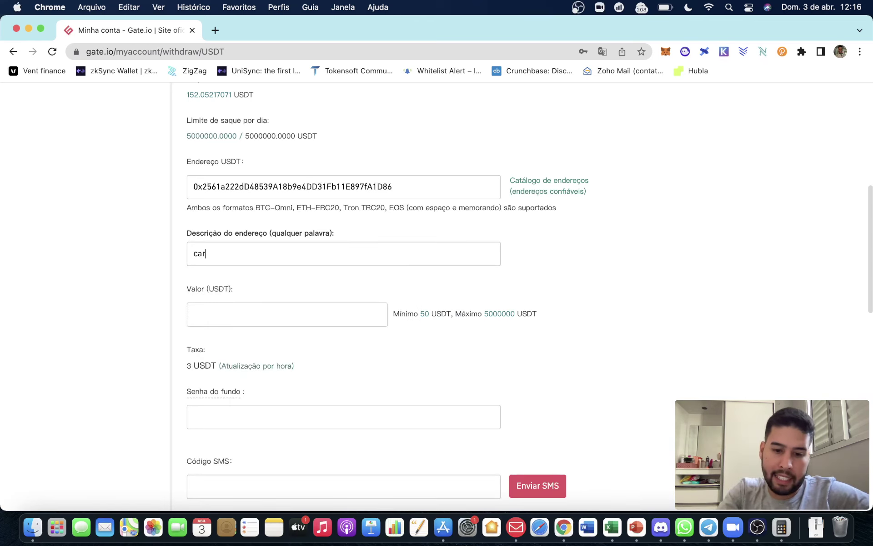
type("teira metamask")
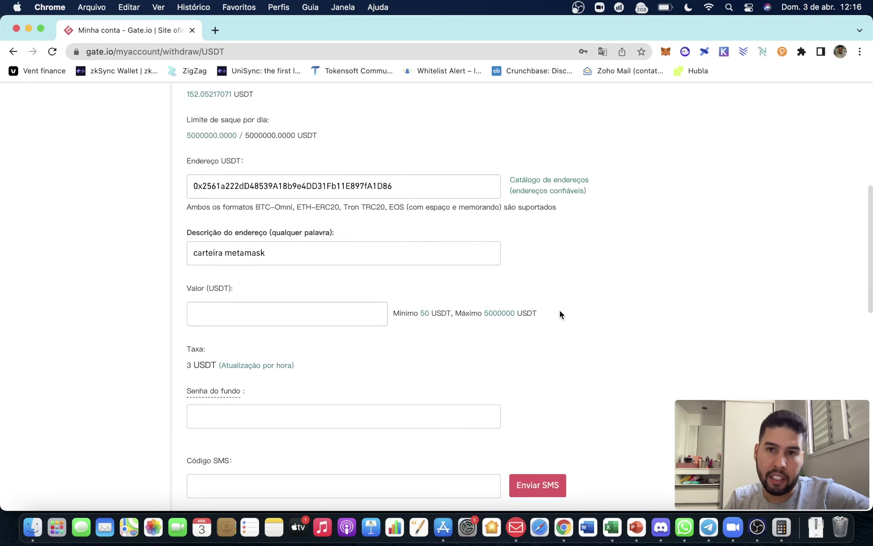
scroll(560, 311, "up", 8)
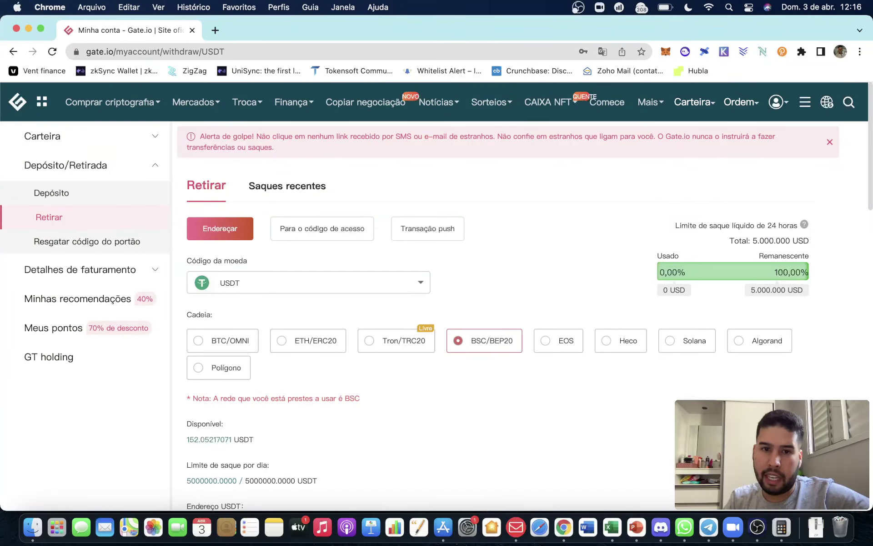
scroll(653, 413, "down", 9)
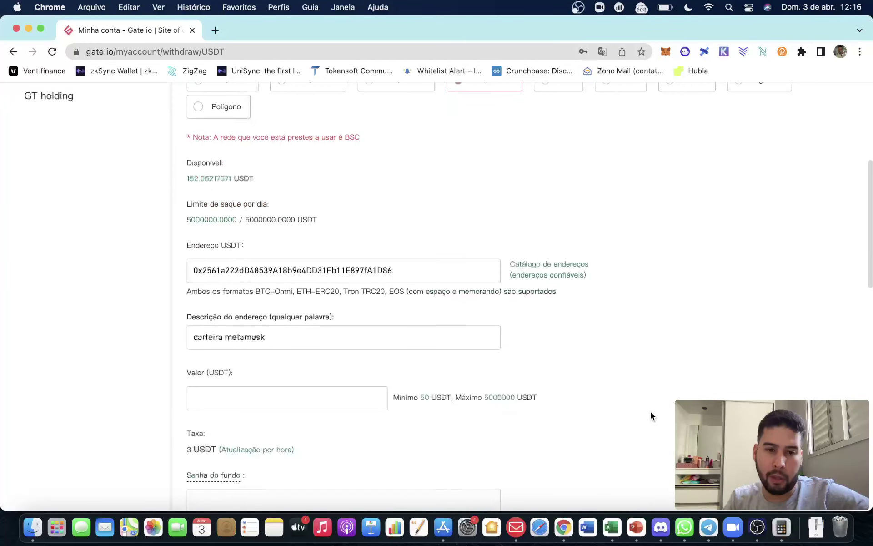
type("152")
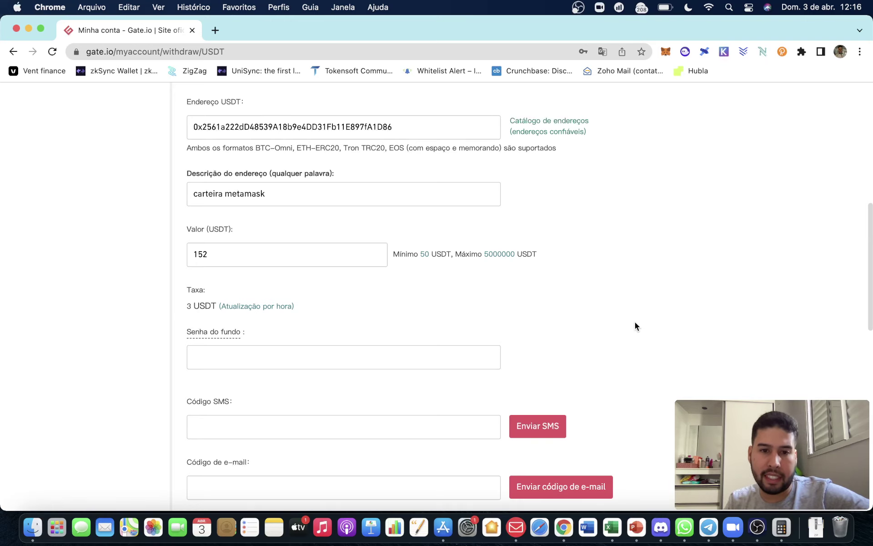
scroll(473, 312, "down", 3)
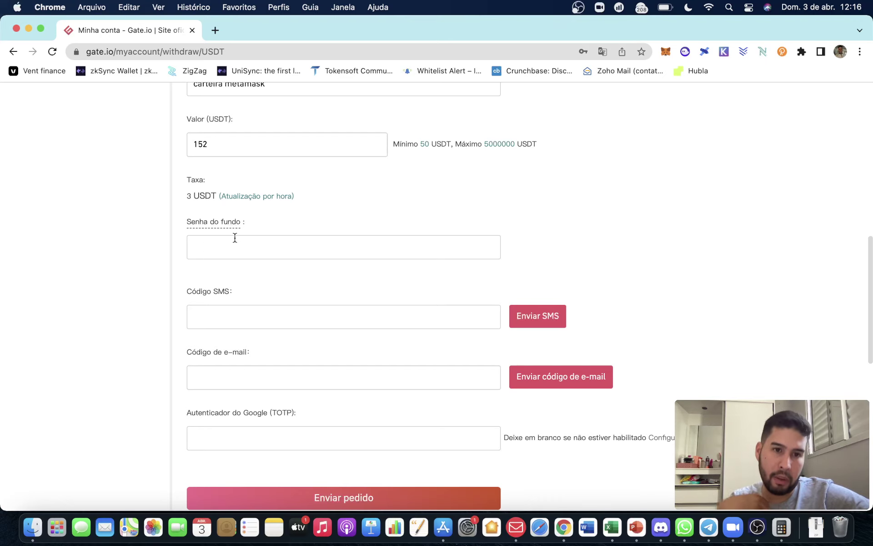
scroll(235, 237, "down", 5)
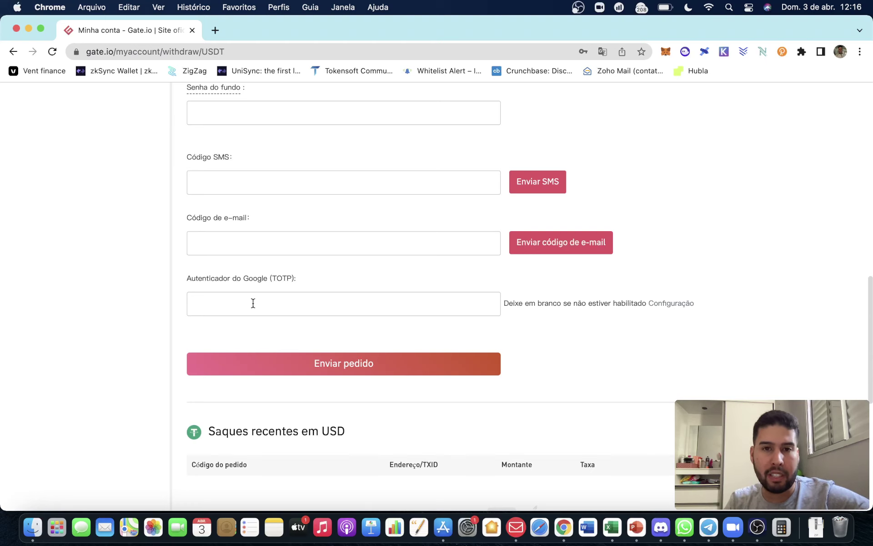
scroll(500, 298, "up", 3)
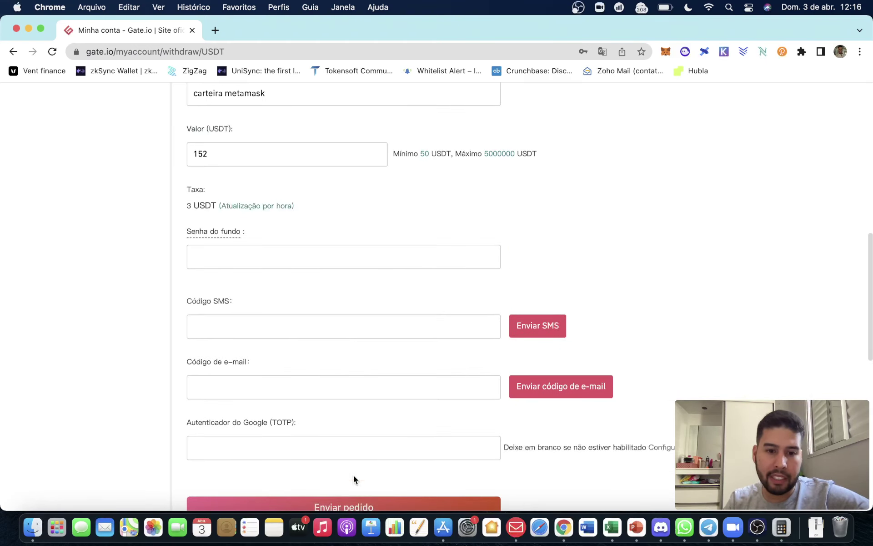
scroll(355, 455, "down", 3)
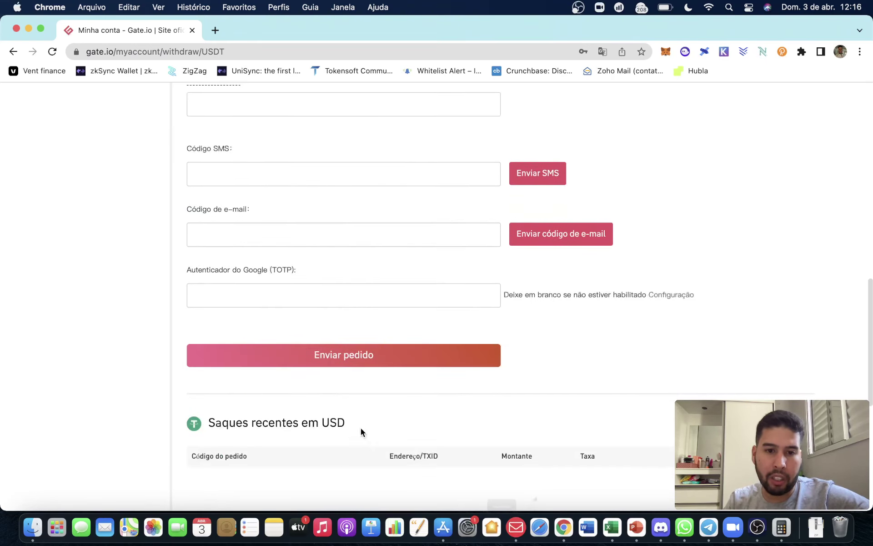
Check the assets in the MetaMask wallet, then open a new browser tab.
left_click(666, 51)
scroll(575, 254, "down", 3)
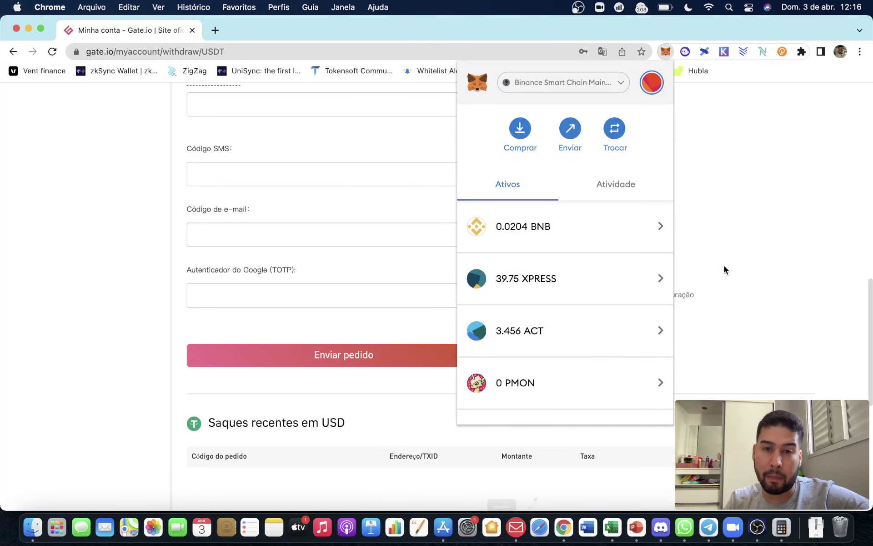
scroll(724, 268, "up", 10)
left_click(482, 223)
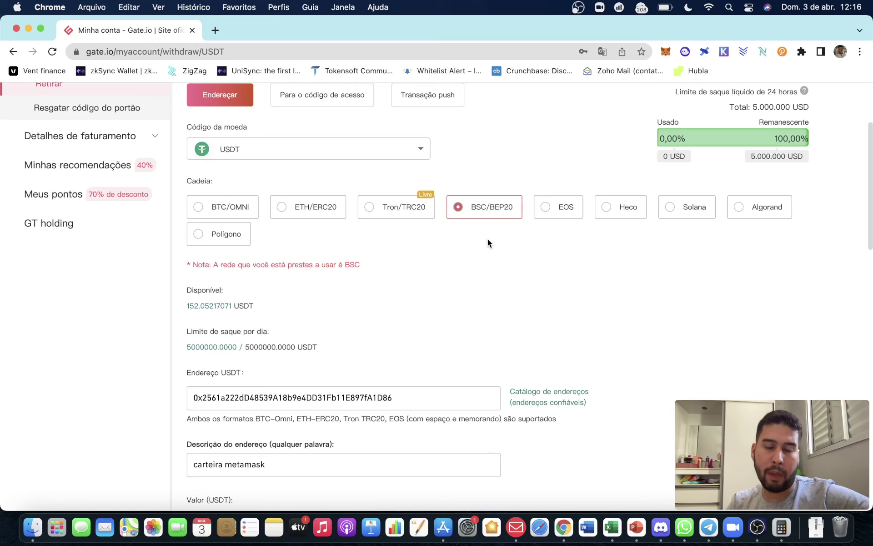
left_click(216, 30)
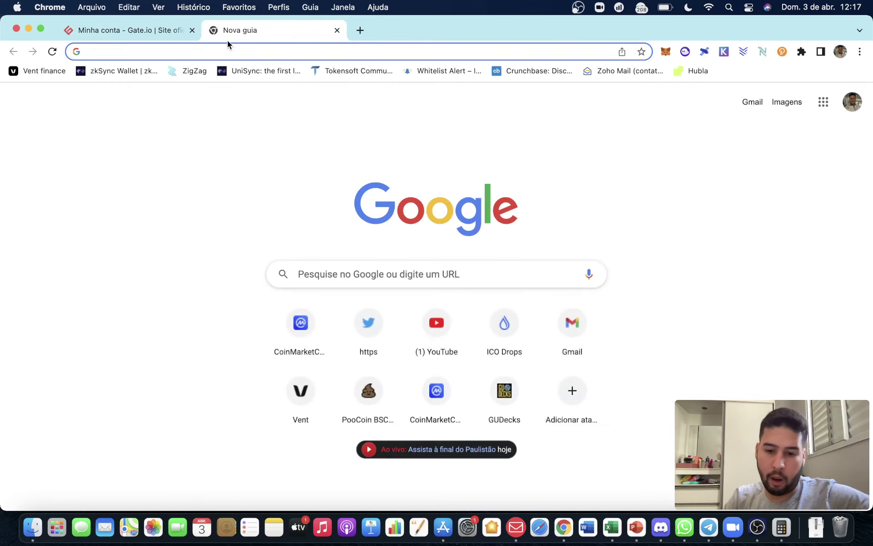
Load the OKX website by typing okx in the address bar.
type("i")
key("BackSpace")
type("ok")
key("Return")
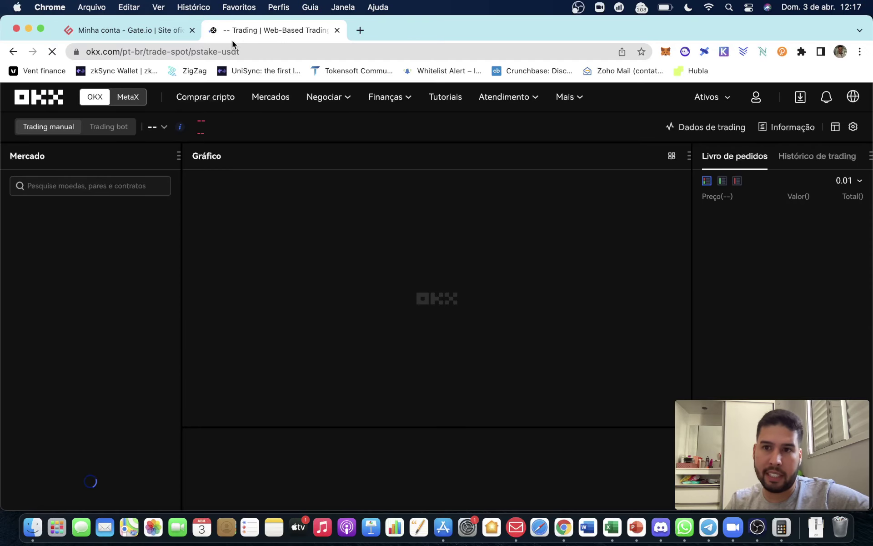
Open OKX's deposit page with USDT as the coin, then return to the Gate.io tab.
mouse_move(708, 97)
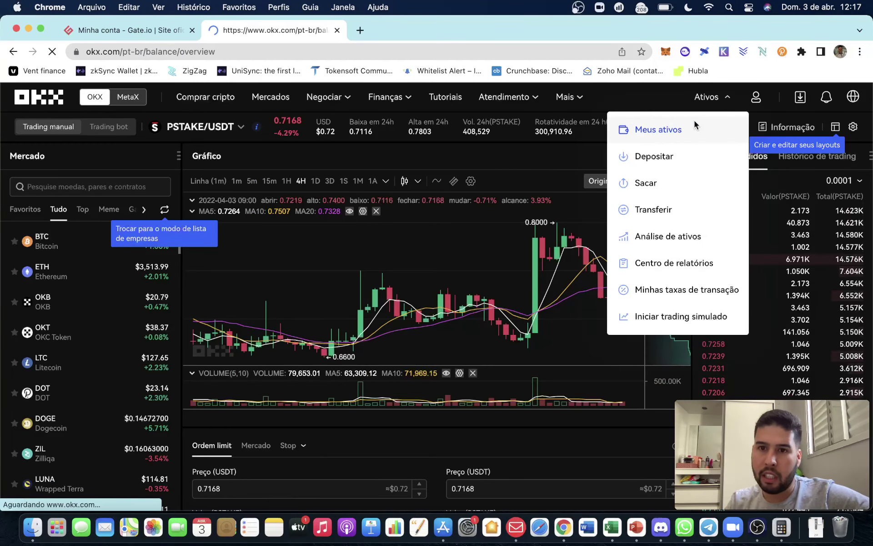
left_click(694, 124)
left_click(421, 200)
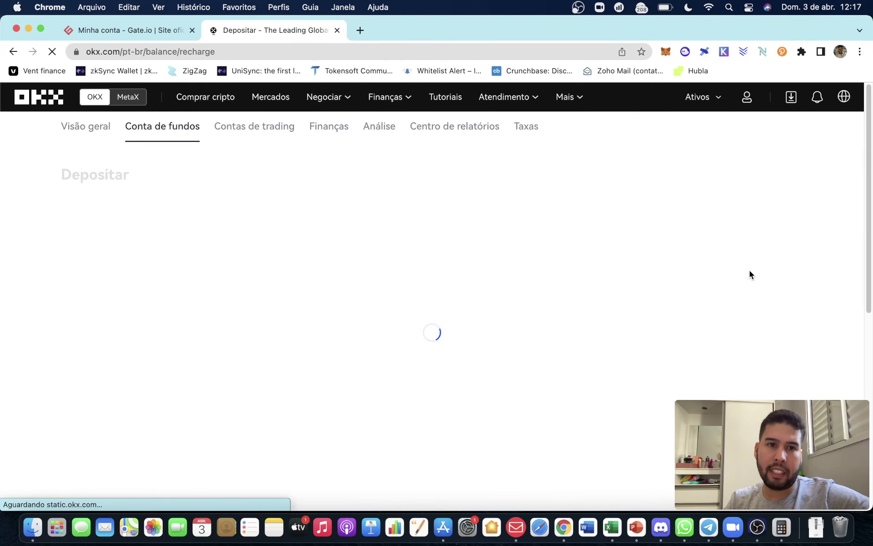
left_click(236, 239)
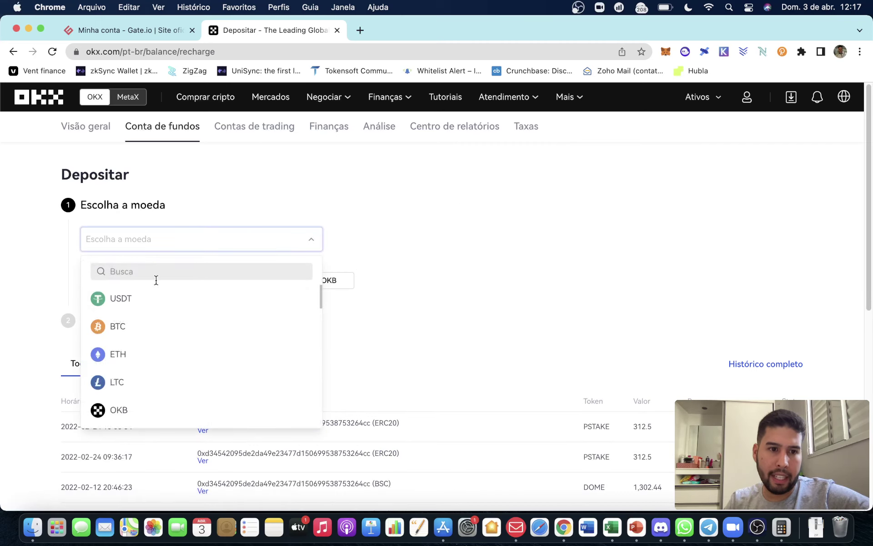
left_click(152, 298)
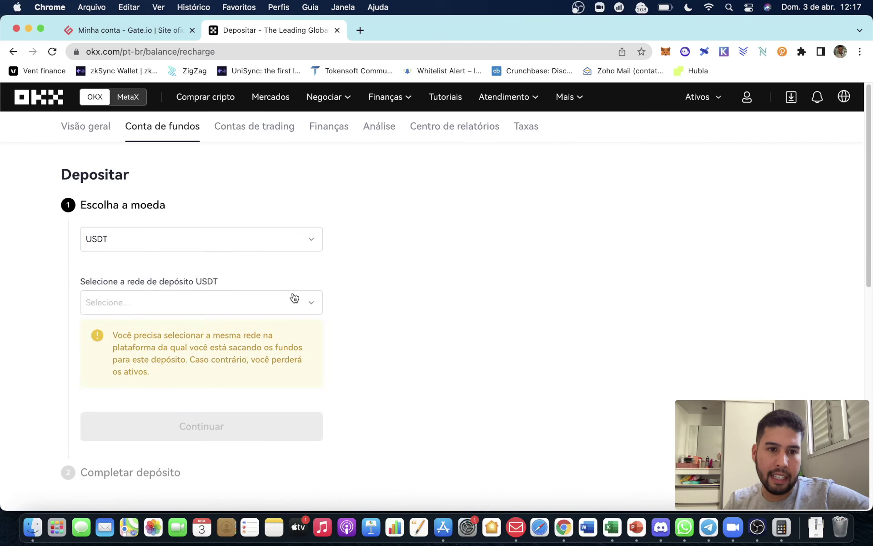
left_click(132, 30)
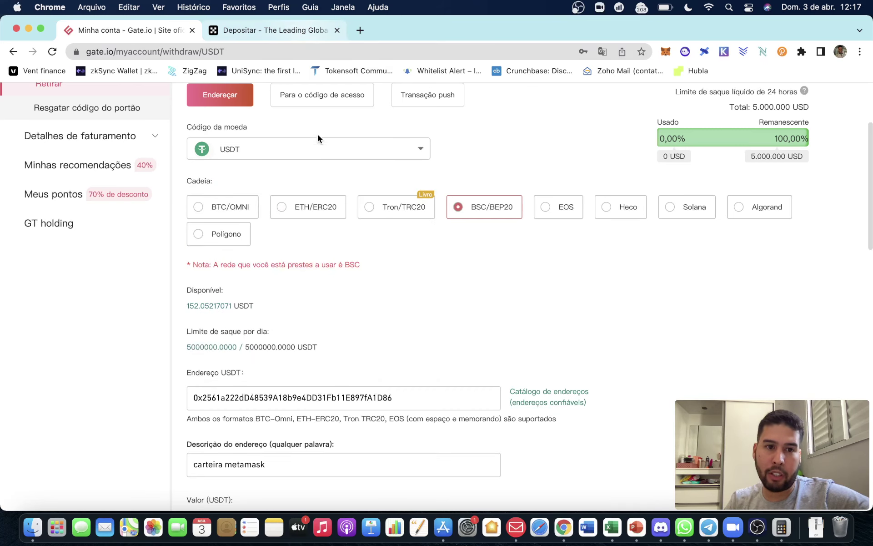
Choose USDT-ERC20 as the deposit network on the OKX tab.
left_click(317, 147)
left_click(328, 34)
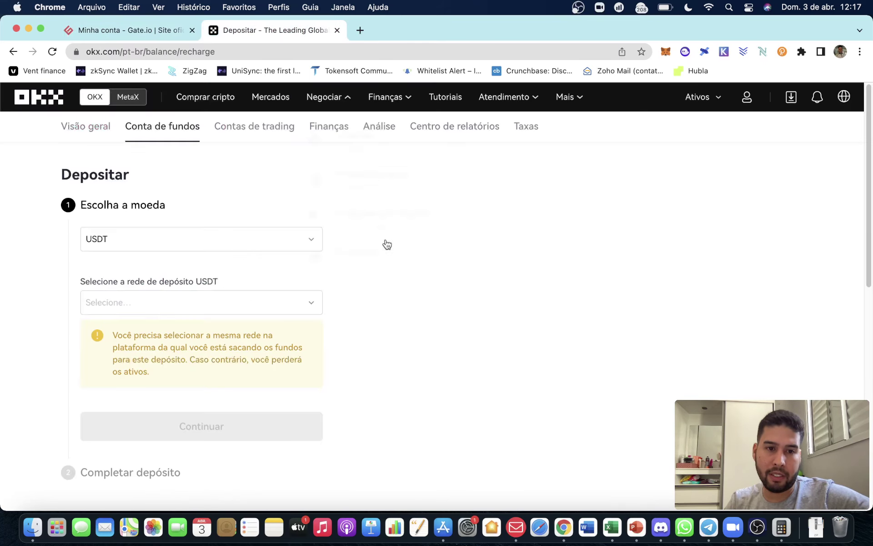
left_click(254, 304)
scroll(443, 286, "down", 1)
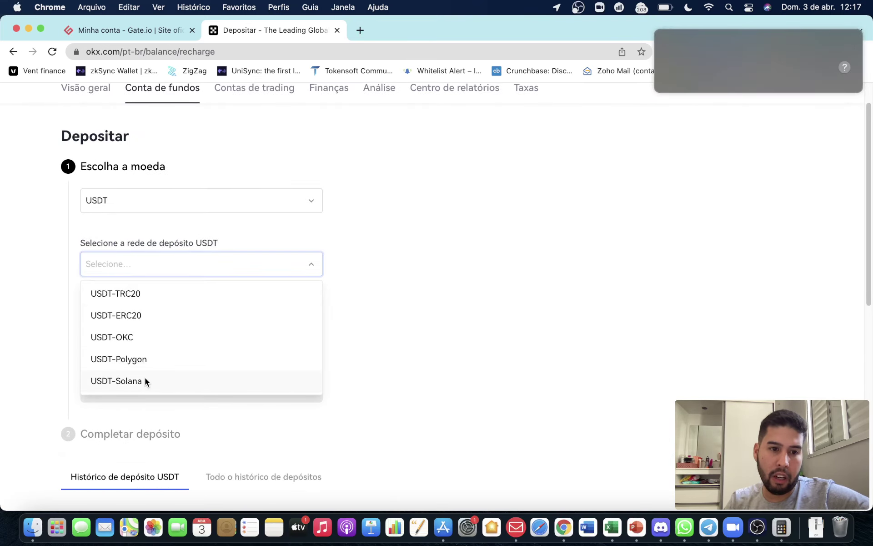
scroll(147, 345, "down", 1)
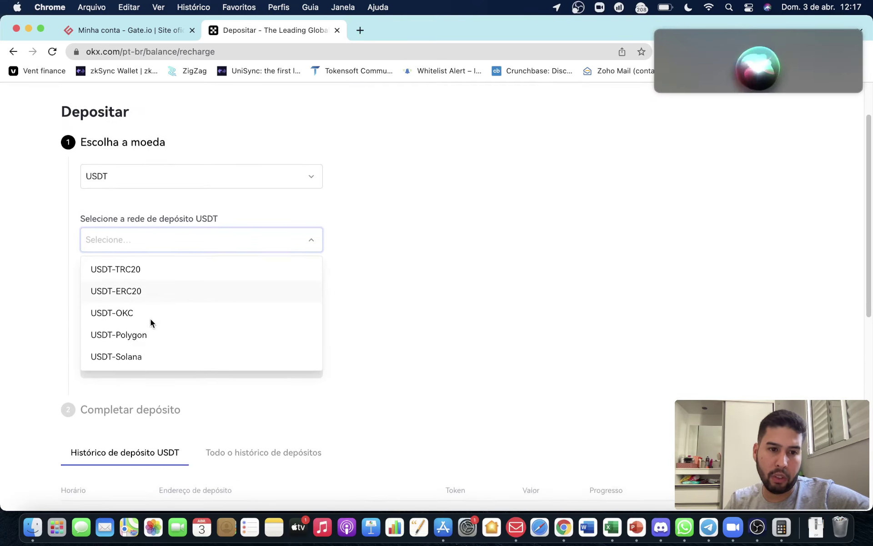
left_click(155, 291)
Acknowledge the address warning, copy the OKX USDT deposit address, and return to Gate.io.
left_click(657, 31)
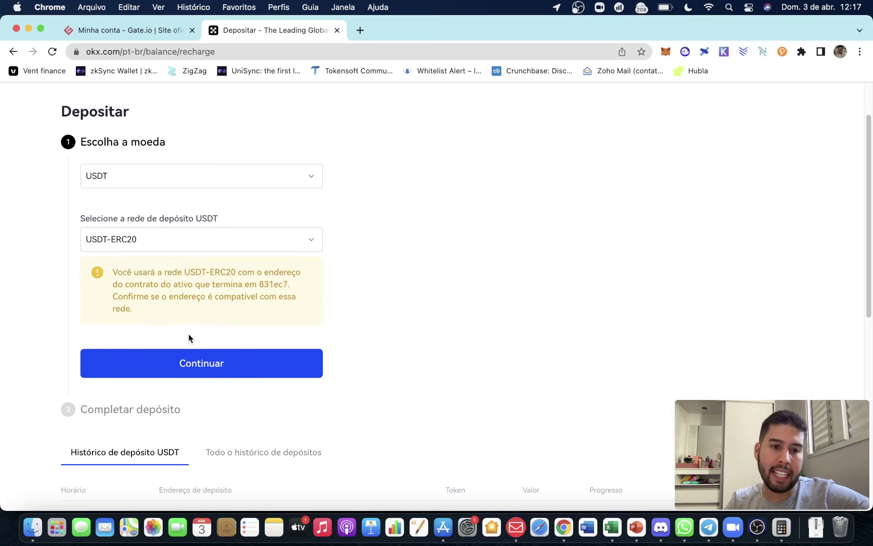
left_click(189, 359)
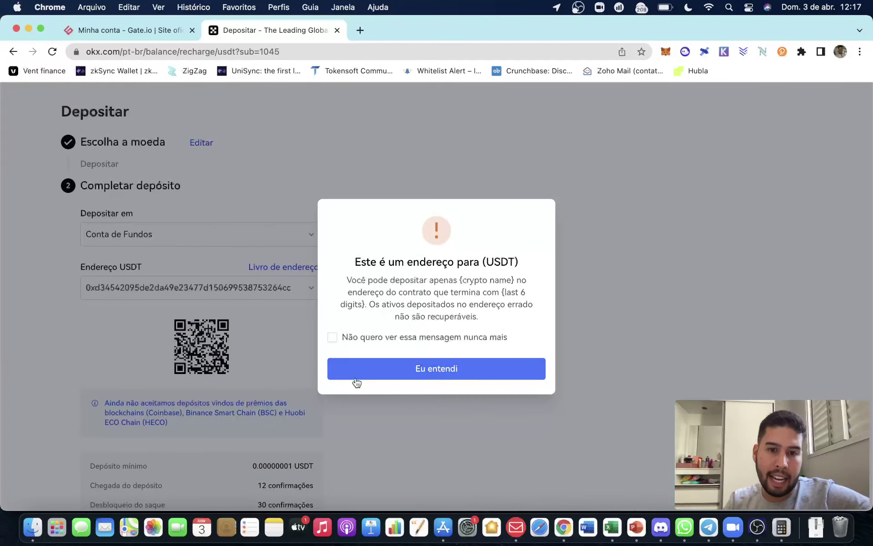
left_click(357, 375)
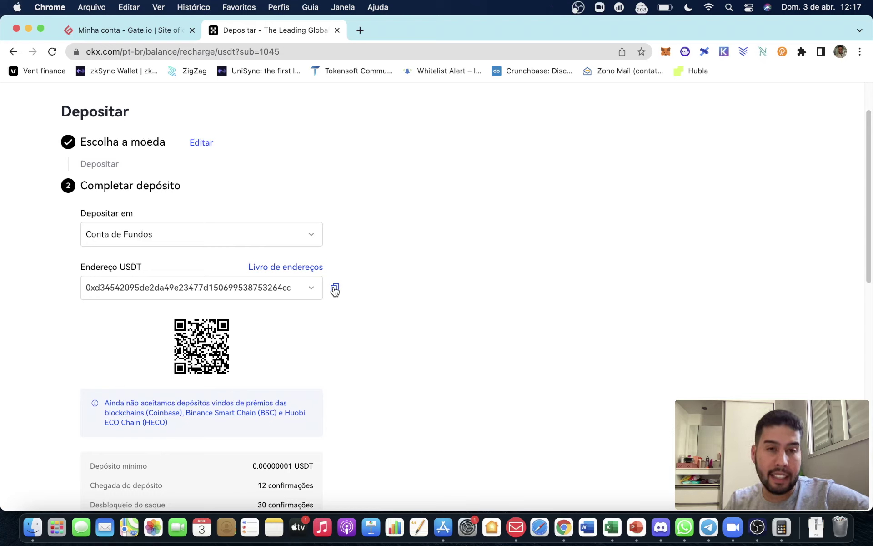
left_click(335, 290)
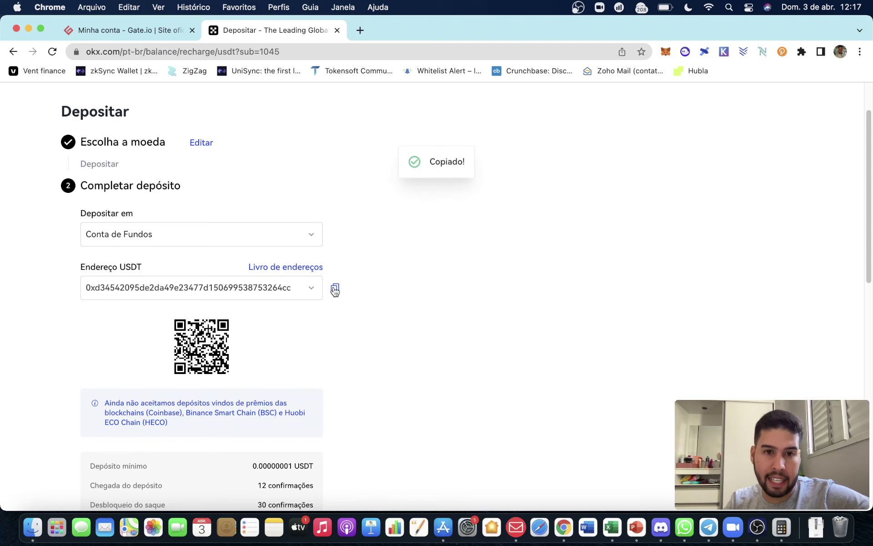
left_click(155, 32)
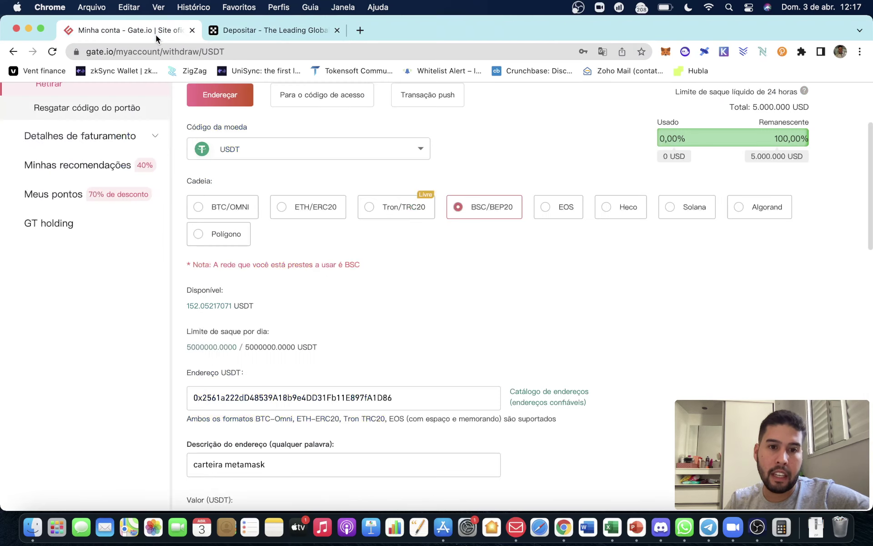
double_click(390, 402)
Delete the old address, select ETH/ERC20, and paste the OKX deposit address.
key("BackSpace")
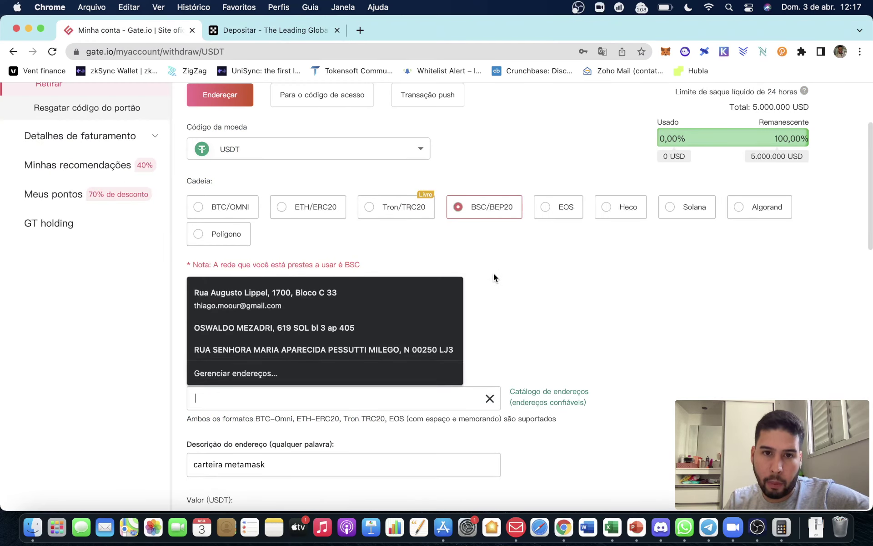
left_click(493, 273)
left_click(313, 206)
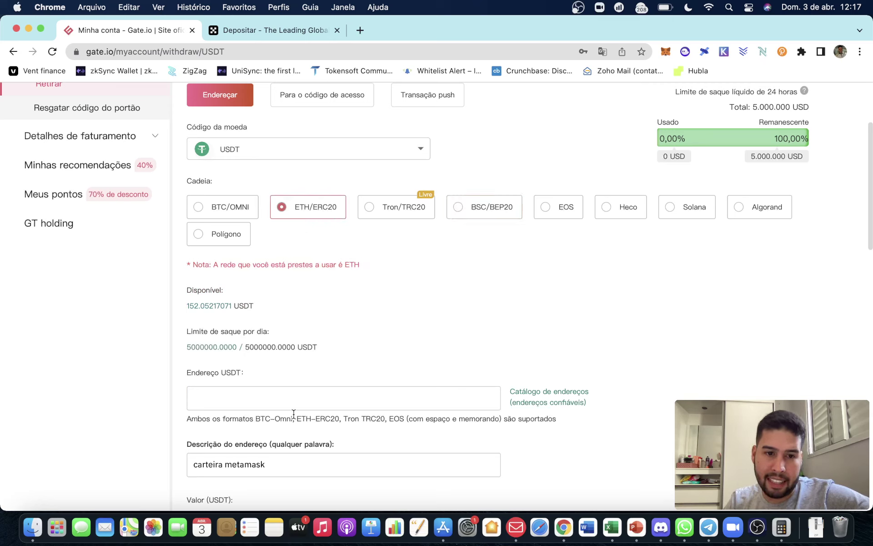
left_click(279, 390)
key("super+v")
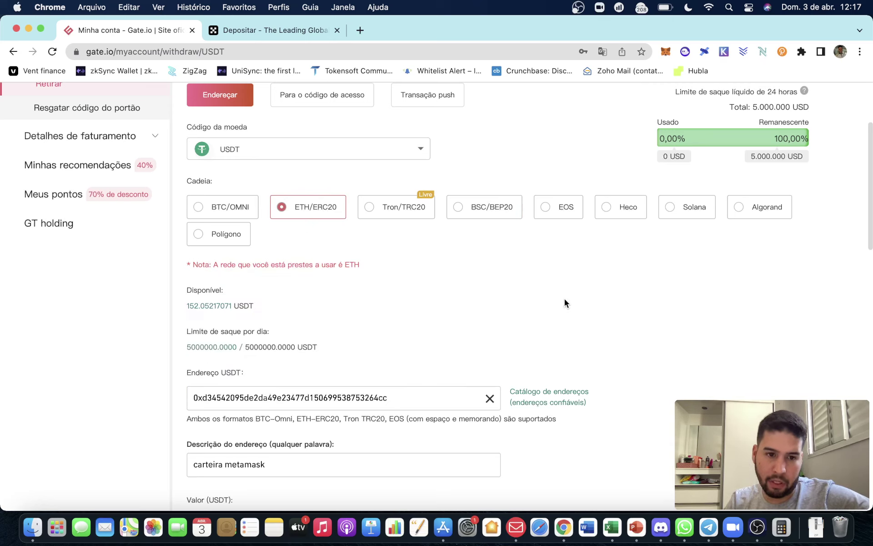
left_click(563, 296)
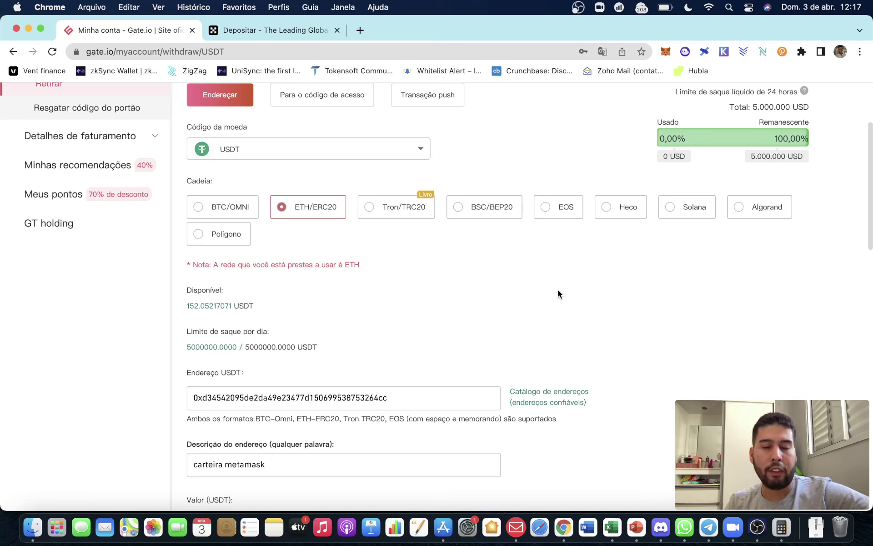